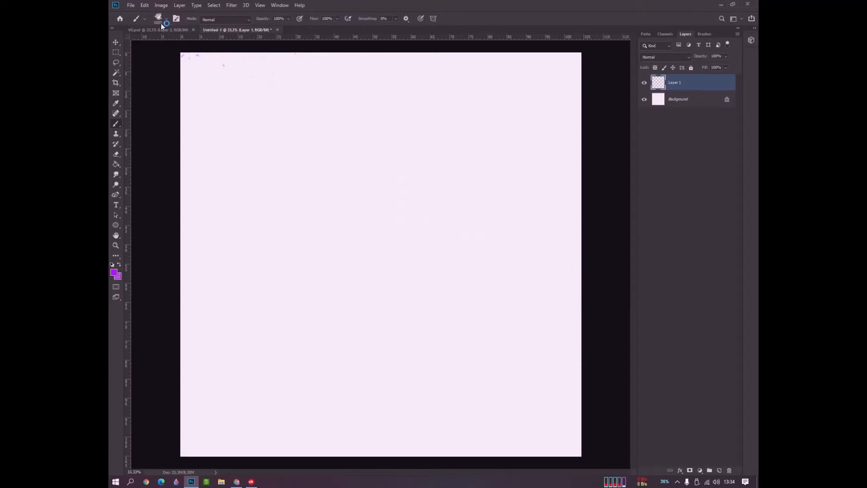
Increase the size of the current textured brush
{"action": "left_click", "coordinate": [164, 19]}
{"action": "left_click", "coordinate": [197, 42]}
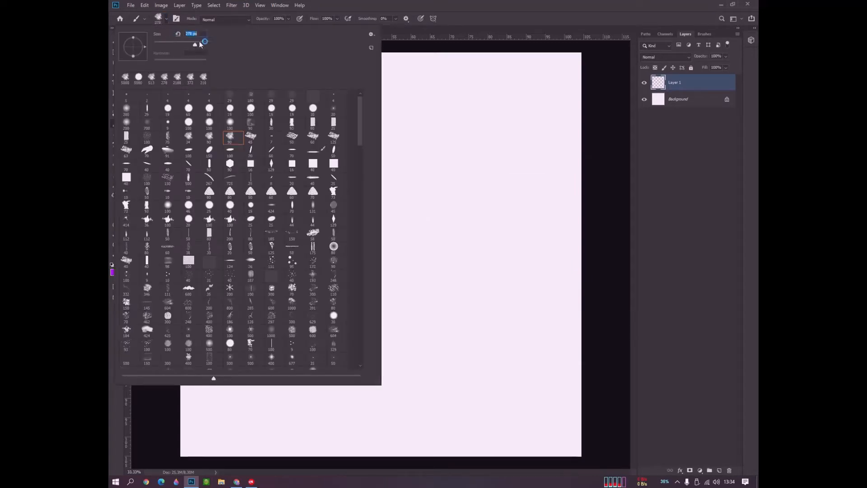
{"action": "left_click", "coordinate": [156, 429]}
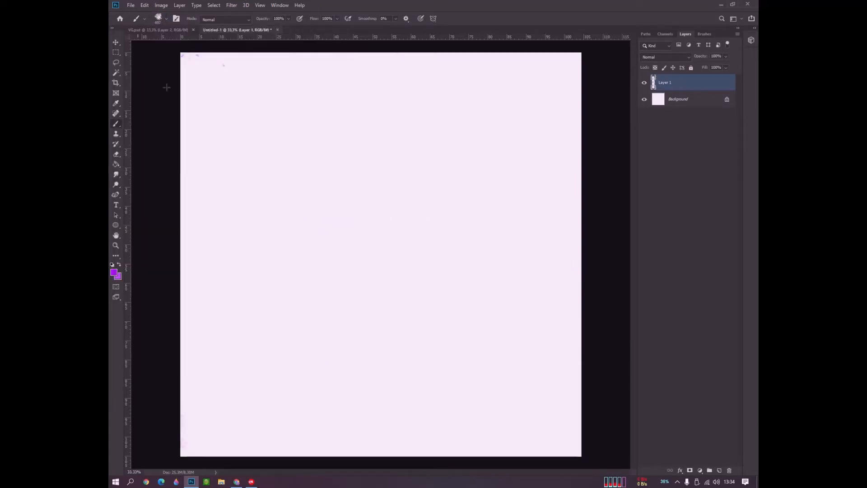
Dab soft, textured purple patches over the entire canvas on Layer 1, leaving small light gaps between them
{"action": "mouse_move", "coordinate": [185, 61]}
{"action": "left_mouse_down"}
{"action": "mouse_move", "coordinate": [208, 94]}
{"action": "mouse_move", "coordinate": [235, 98]}
{"action": "mouse_move", "coordinate": [263, 76]}
{"action": "mouse_move", "coordinate": [294, 80]}
{"action": "left_mouse_up"}
{"action": "left_click", "coordinate": [311, 129]}
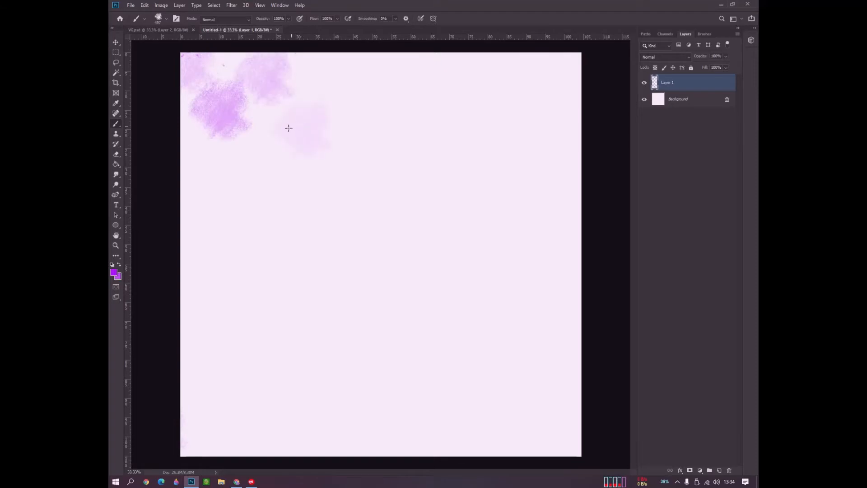
{"action": "left_click", "coordinate": [219, 180]}
{"action": "left_click", "coordinate": [253, 226]}
{"action": "left_click", "coordinate": [331, 187]}
{"action": "left_click", "coordinate": [273, 143]}
{"action": "left_click", "coordinate": [368, 119]}
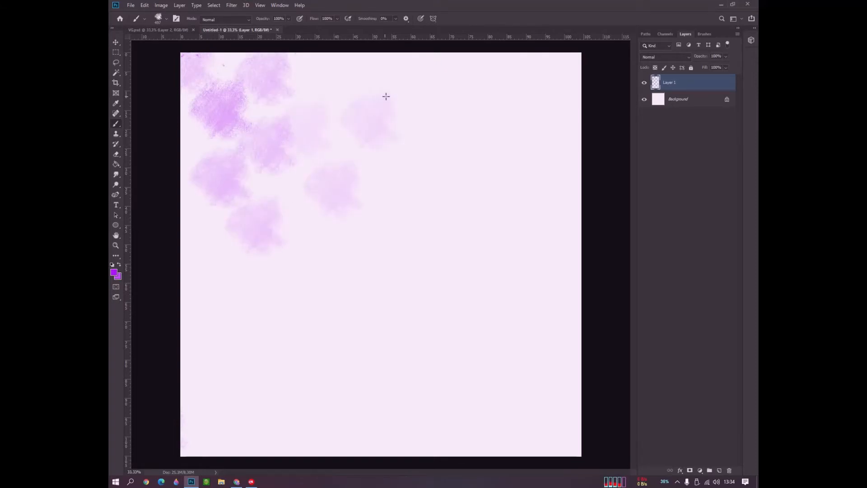
{"action": "left_click", "coordinate": [391, 100]}
{"action": "left_click", "coordinate": [431, 196]}
{"action": "left_click", "coordinate": [328, 244]}
{"action": "left_click", "coordinate": [287, 206]}
{"action": "left_click", "coordinate": [322, 127]}
{"action": "left_click", "coordinate": [337, 81]}
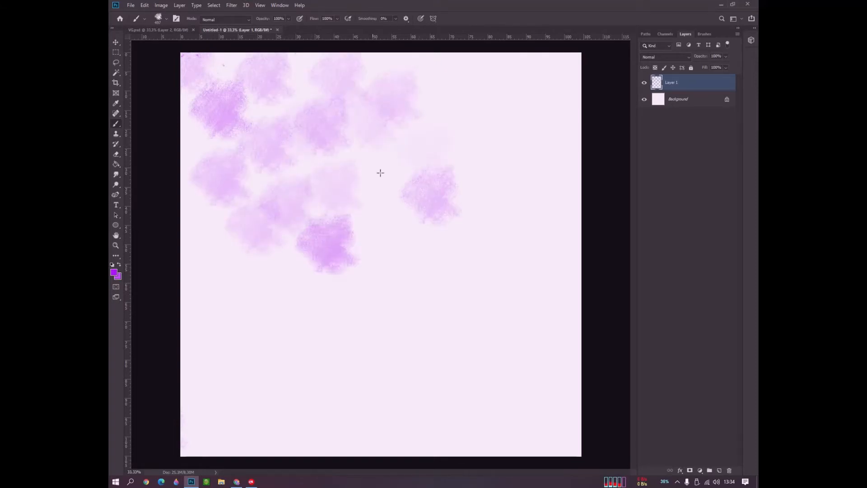
{"action": "left_click", "coordinate": [383, 185]}
{"action": "left_click", "coordinate": [332, 199]}
{"action": "left_click", "coordinate": [391, 193]}
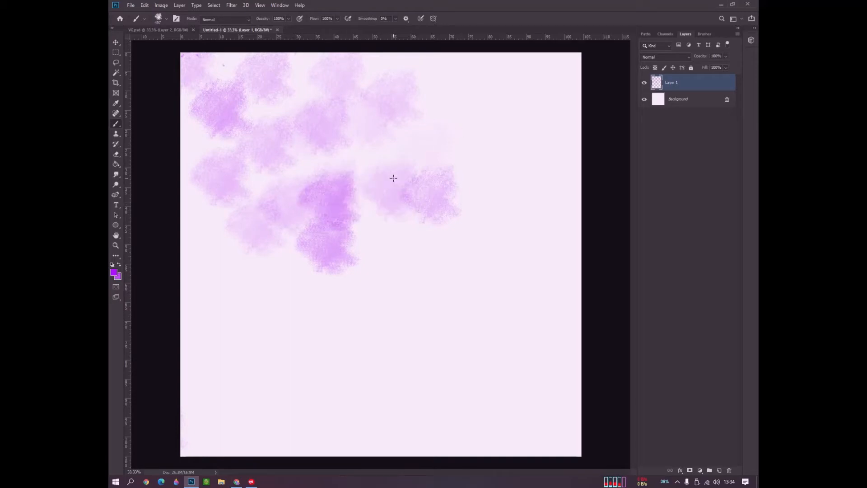
{"action": "left_click", "coordinate": [403, 135]}
{"action": "left_click", "coordinate": [473, 103]}
{"action": "left_click", "coordinate": [416, 69]}
{"action": "left_click", "coordinate": [446, 143]}
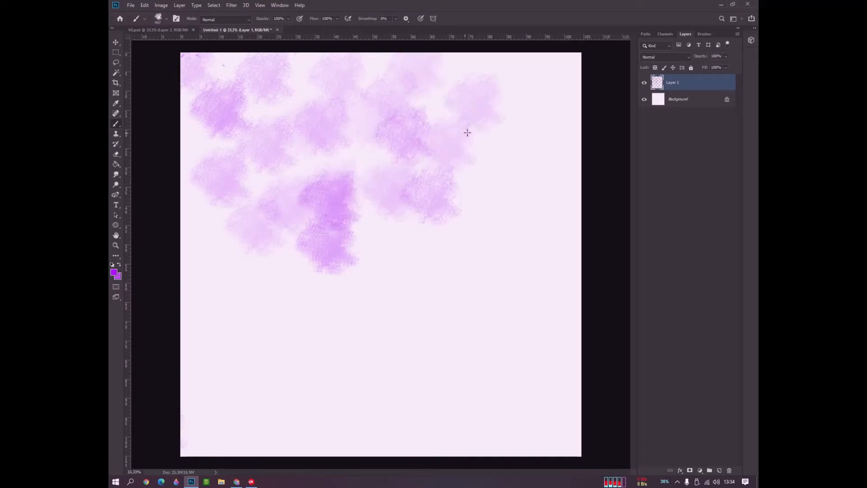
{"action": "left_click", "coordinate": [521, 140]}
{"action": "left_click", "coordinate": [495, 211]}
{"action": "left_click", "coordinate": [479, 156]}
{"action": "left_click", "coordinate": [539, 83]}
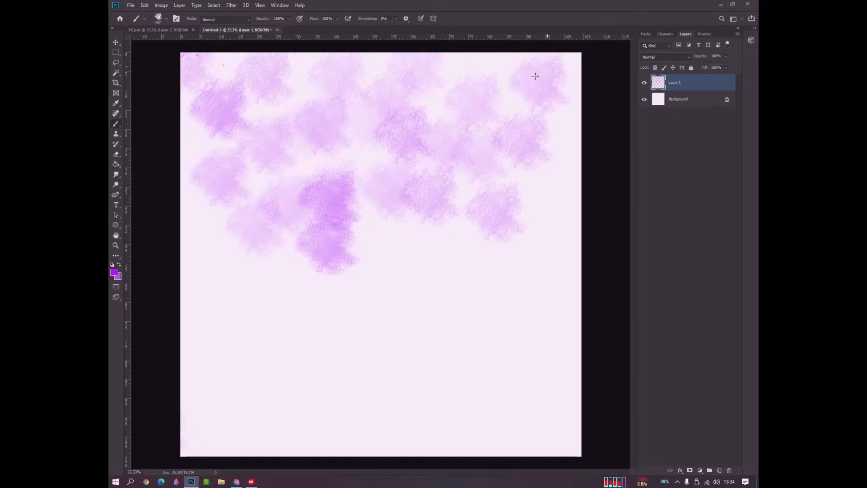
{"action": "left_click", "coordinate": [499, 76]}
{"action": "left_click", "coordinate": [424, 72]}
{"action": "left_click", "coordinate": [547, 141]}
{"action": "left_click", "coordinate": [544, 211]}
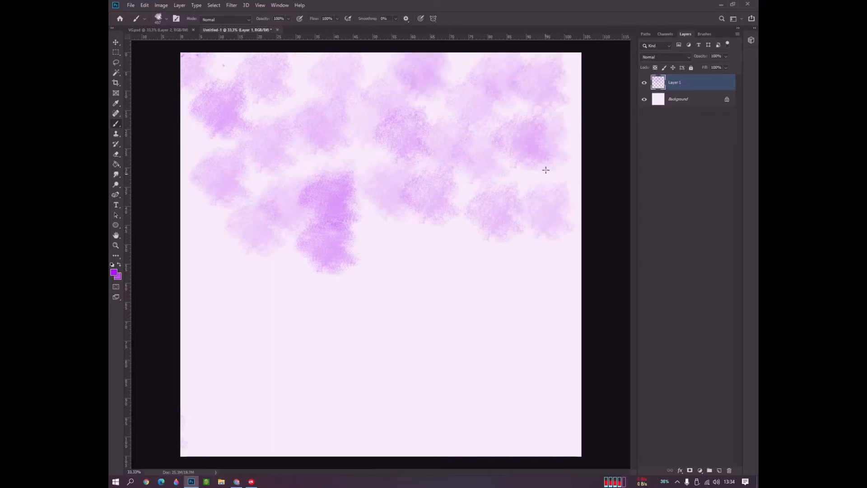
{"action": "left_click", "coordinate": [562, 116]}
{"action": "left_click", "coordinate": [385, 227]}
{"action": "left_click", "coordinate": [359, 137]}
{"action": "left_click", "coordinate": [256, 256]}
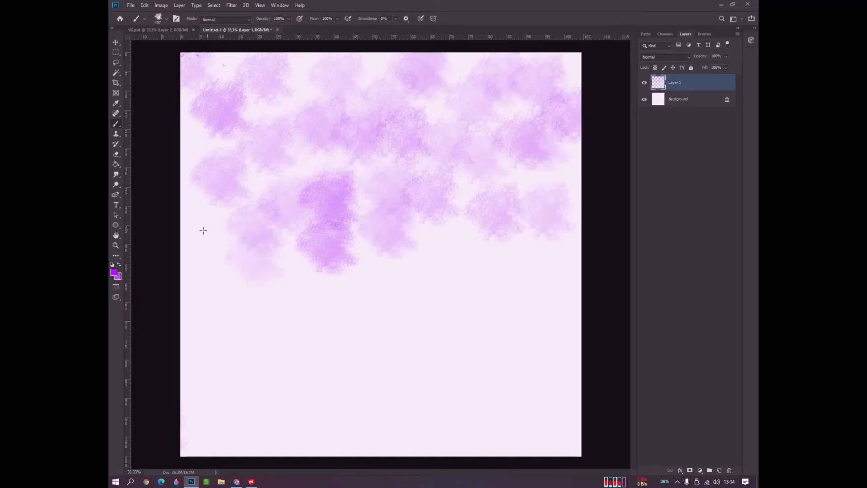
{"action": "left_click", "coordinate": [203, 229]}
{"action": "left_click", "coordinate": [254, 175]}
{"action": "left_click", "coordinate": [204, 132]}
{"action": "left_click", "coordinate": [206, 254]}
{"action": "left_click", "coordinate": [209, 312]}
{"action": "left_click", "coordinate": [262, 256]}
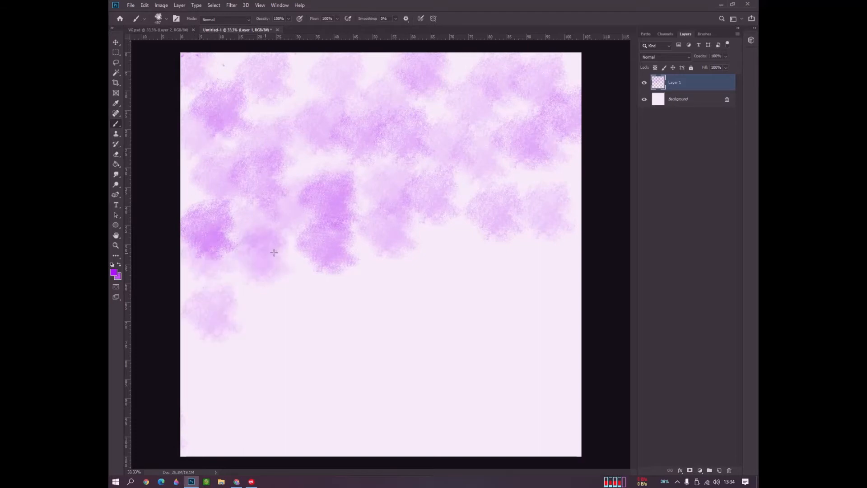
{"action": "left_click", "coordinate": [302, 290]}
{"action": "left_click", "coordinate": [302, 315]}
{"action": "left_click", "coordinate": [243, 334]}
{"action": "left_click", "coordinate": [354, 312]}
{"action": "left_click", "coordinate": [383, 290]}
{"action": "left_click", "coordinate": [382, 253]}
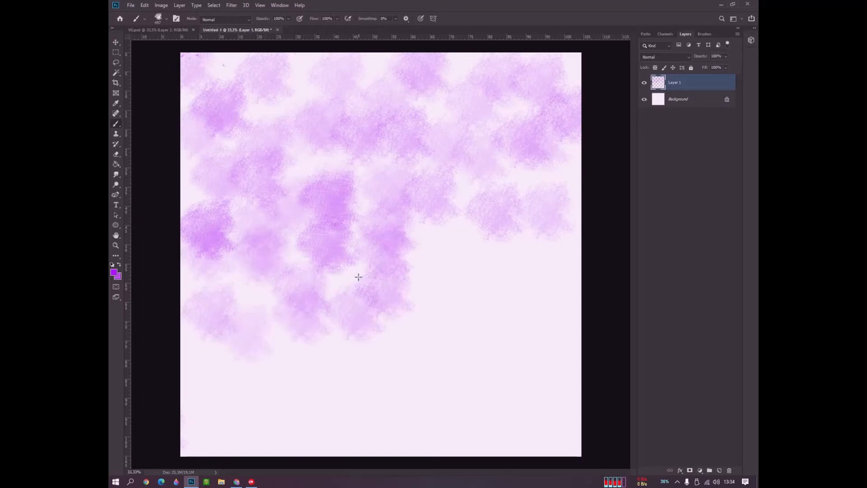
{"action": "left_click", "coordinate": [357, 278]}
{"action": "left_click", "coordinate": [414, 267]}
{"action": "left_click", "coordinate": [444, 304]}
{"action": "left_click", "coordinate": [447, 242]}
{"action": "left_click", "coordinate": [432, 221]}
{"action": "left_click", "coordinate": [490, 270]}
{"action": "left_click", "coordinate": [516, 301]}
{"action": "left_click", "coordinate": [547, 306]}
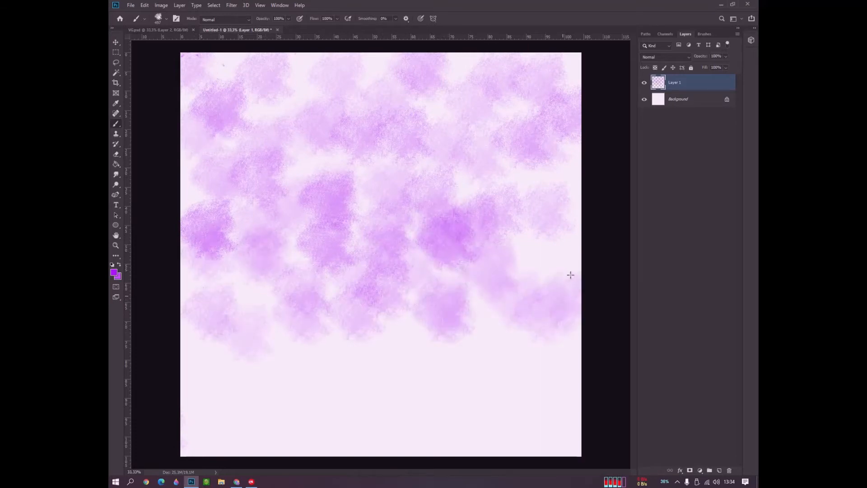
{"action": "left_click", "coordinate": [557, 267]}
{"action": "left_click", "coordinate": [555, 248]}
{"action": "left_click", "coordinate": [524, 228]}
{"action": "left_click", "coordinate": [407, 340]}
{"action": "left_click", "coordinate": [351, 349]}
{"action": "left_click", "coordinate": [284, 363]}
{"action": "left_click", "coordinate": [244, 356]}
{"action": "left_click", "coordinate": [209, 379]}
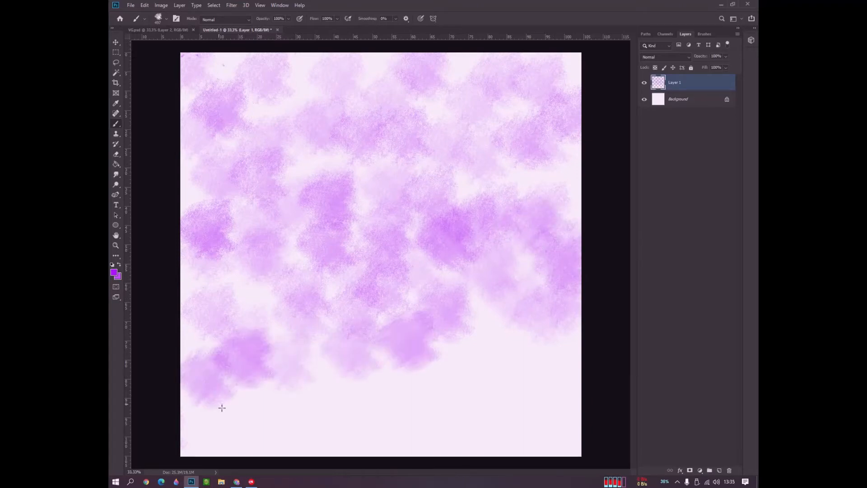
{"action": "left_click", "coordinate": [221, 406]}
{"action": "left_click", "coordinate": [259, 424]}
{"action": "left_click", "coordinate": [295, 428]}
{"action": "left_click", "coordinate": [340, 411]}
{"action": "left_click", "coordinate": [394, 373]}
{"action": "left_click", "coordinate": [418, 429]}
{"action": "left_click", "coordinate": [404, 431]}
{"action": "left_click", "coordinate": [425, 432]}
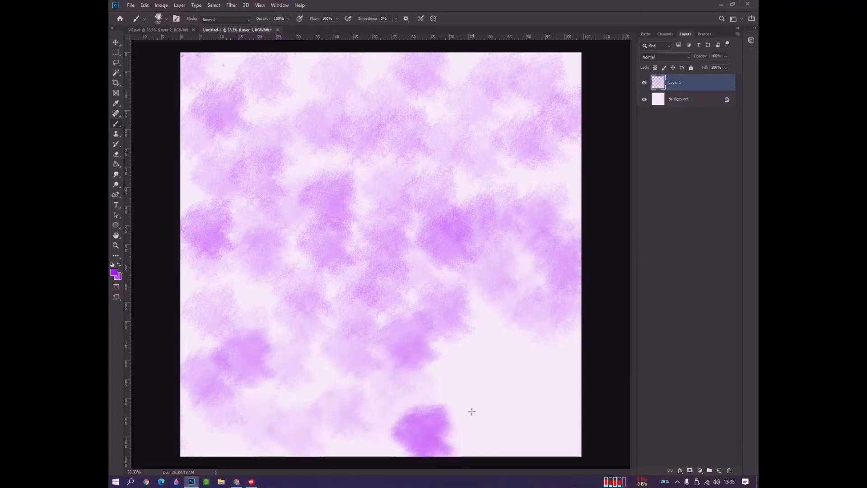
{"action": "left_click", "coordinate": [473, 411]}
{"action": "left_click", "coordinate": [483, 341]}
{"action": "left_click", "coordinate": [413, 392]}
{"action": "left_click", "coordinate": [472, 396]}
{"action": "left_click", "coordinate": [532, 425]}
{"action": "left_click", "coordinate": [535, 372]}
{"action": "left_click", "coordinate": [540, 335]}
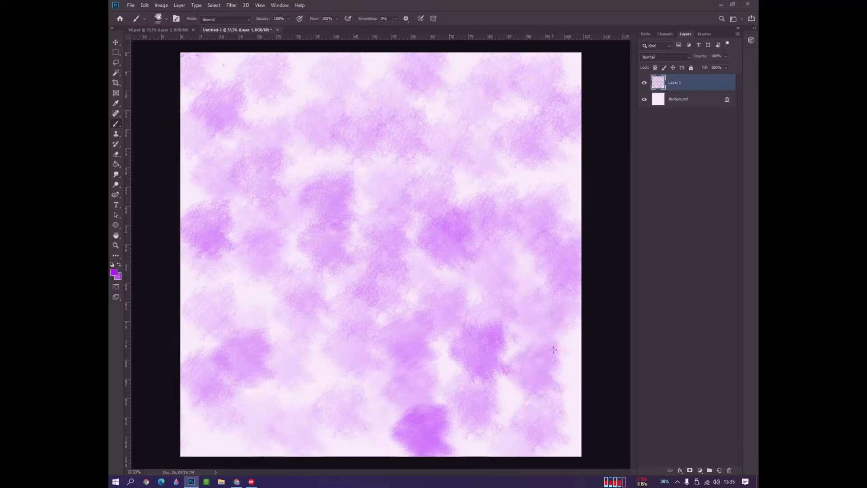
{"action": "left_click", "coordinate": [562, 347]}
{"action": "left_click", "coordinate": [559, 404]}
Set the foreground colour to bright pinkish magenta, e92cff
{"action": "left_click", "coordinate": [114, 275]}
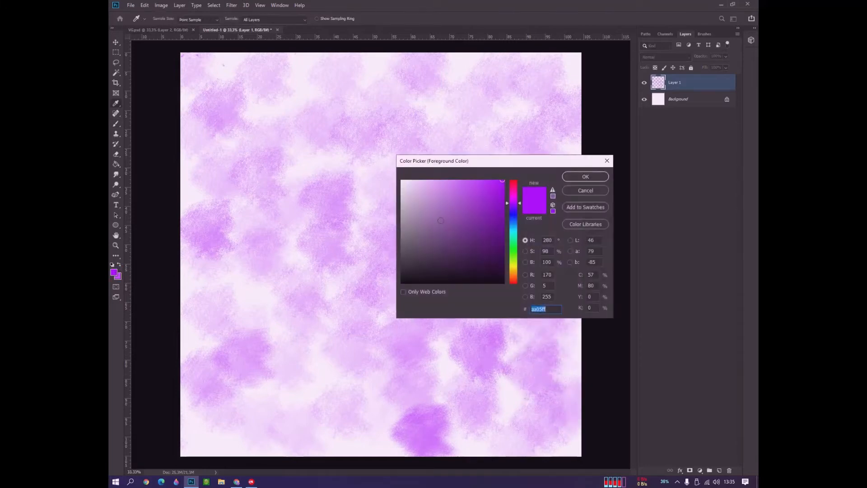
{"action": "left_click_drag", "start_coordinate": [516, 202], "coordinate": [525, 195]}
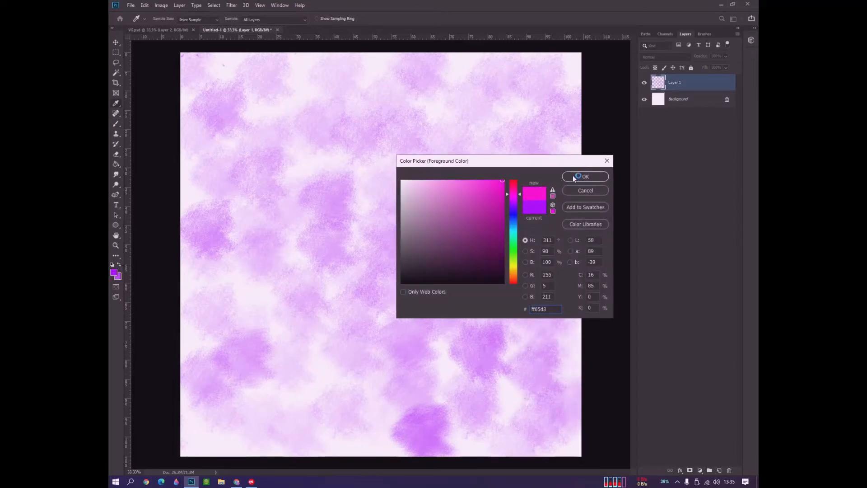
{"action": "left_click", "coordinate": [486, 180]}
{"action": "left_click_drag", "start_coordinate": [519, 195], "coordinate": [519, 199]}
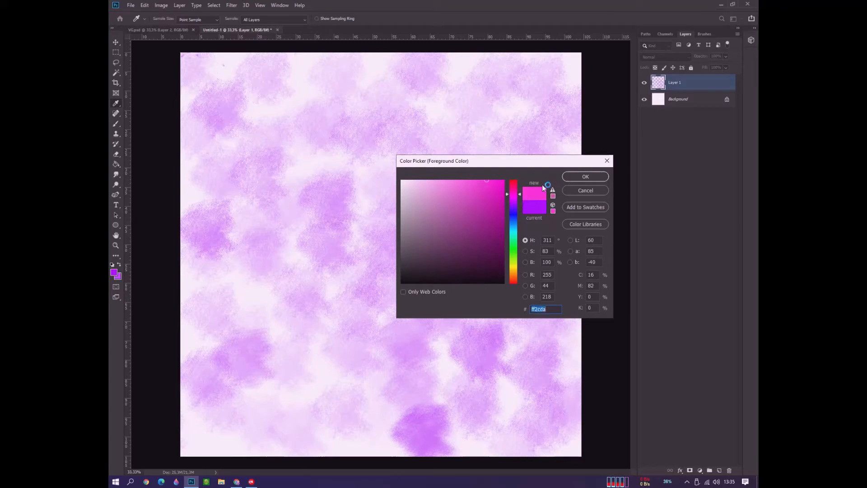
{"action": "left_click", "coordinate": [583, 177]}
Brush magenta patches over and between the purple ones across the whole canvas on Layer 1
{"action": "key", "text": "b"}
{"action": "left_click", "coordinate": [482, 301]}
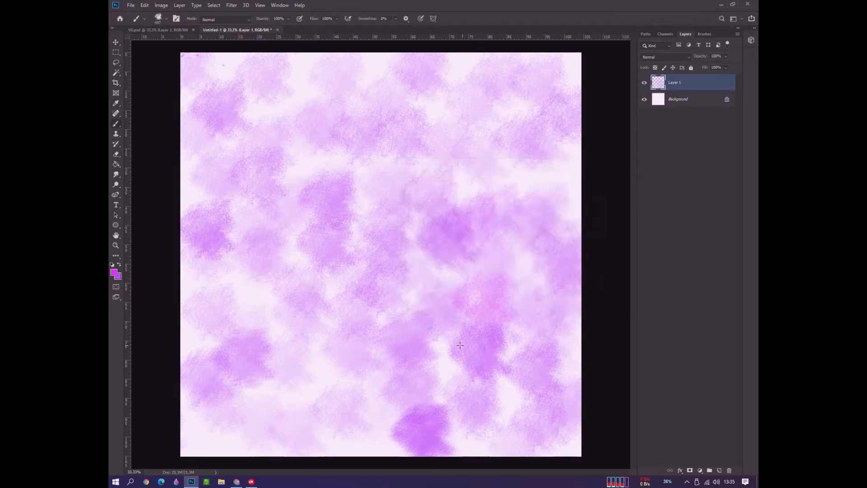
{"action": "left_click", "coordinate": [426, 358]}
{"action": "left_click", "coordinate": [342, 411]}
{"action": "left_click", "coordinate": [311, 340]}
{"action": "left_click", "coordinate": [289, 423]}
{"action": "left_click", "coordinate": [217, 408]}
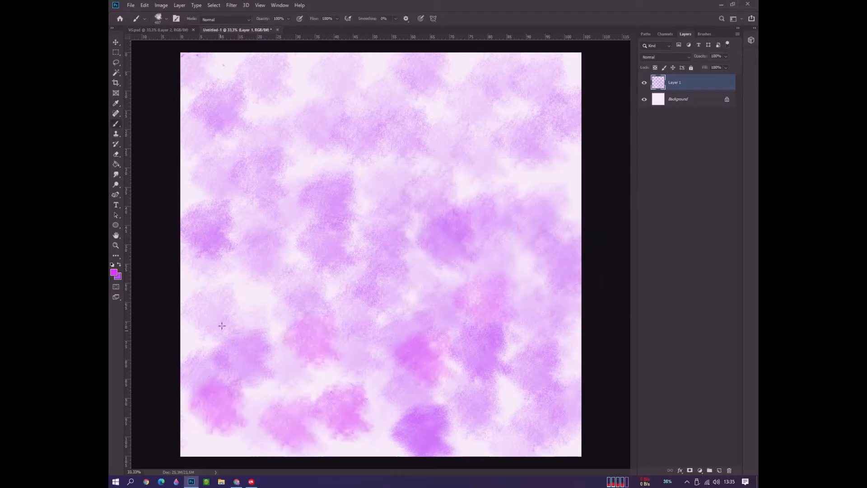
{"action": "left_click", "coordinate": [231, 305]}
{"action": "left_click", "coordinate": [271, 268]}
{"action": "left_click", "coordinate": [282, 335]}
{"action": "left_click", "coordinate": [253, 399]}
{"action": "left_click", "coordinate": [277, 417]}
{"action": "left_click", "coordinate": [230, 437]}
{"action": "left_click", "coordinate": [206, 430]}
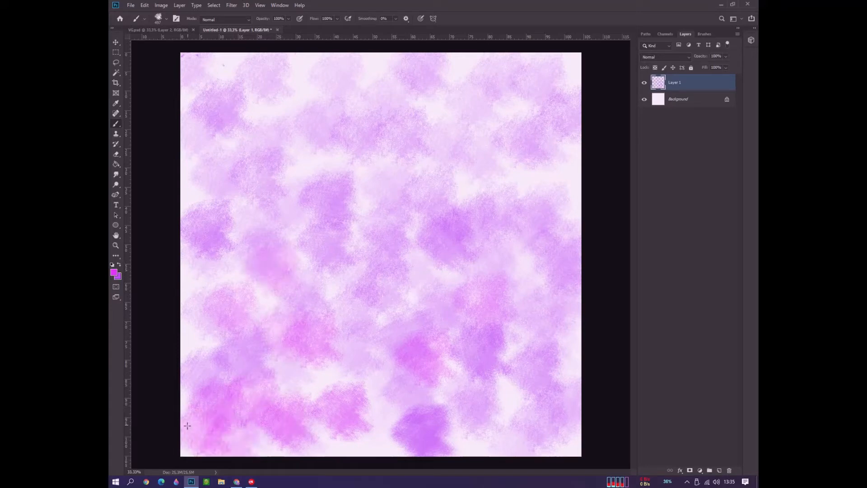
{"action": "left_click", "coordinate": [192, 374]}
{"action": "left_click", "coordinate": [210, 323]}
{"action": "left_click", "coordinate": [294, 371]}
{"action": "left_click", "coordinate": [318, 377]}
{"action": "left_click", "coordinate": [367, 332]}
{"action": "left_click", "coordinate": [356, 290]}
{"action": "left_click", "coordinate": [334, 269]}
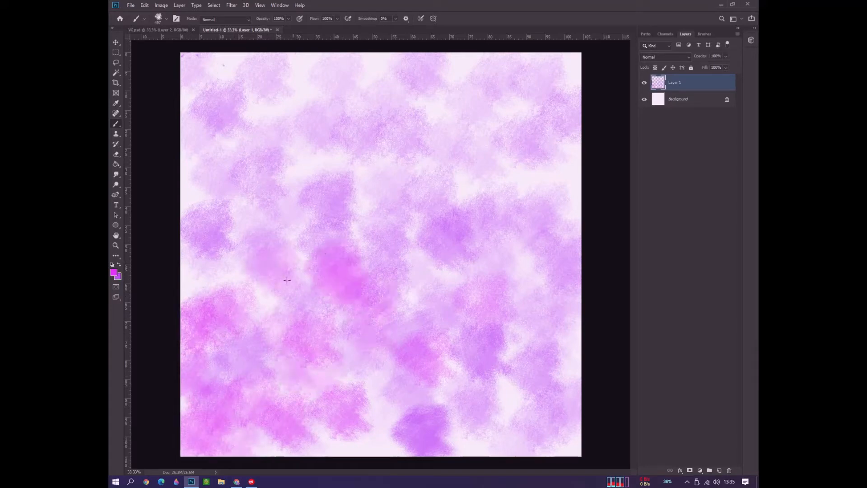
{"action": "left_click", "coordinate": [249, 284]}
{"action": "left_click", "coordinate": [247, 237]}
{"action": "left_click", "coordinate": [198, 231]}
{"action": "left_click", "coordinate": [225, 163]}
{"action": "left_click", "coordinate": [239, 135]}
{"action": "left_click", "coordinate": [217, 129]}
{"action": "left_click", "coordinate": [198, 199]}
{"action": "left_click", "coordinate": [202, 278]}
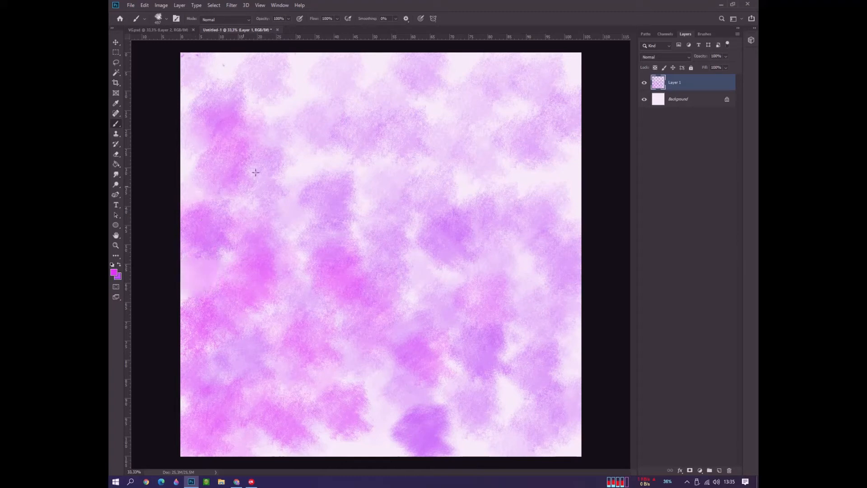
{"action": "left_click", "coordinate": [289, 152]}
{"action": "left_click", "coordinate": [317, 157]}
{"action": "left_click", "coordinate": [348, 153]}
{"action": "left_click", "coordinate": [290, 208]}
{"action": "left_click", "coordinate": [373, 175]}
{"action": "left_click", "coordinate": [400, 189]}
{"action": "left_click", "coordinate": [439, 194]}
{"action": "left_click", "coordinate": [420, 263]}
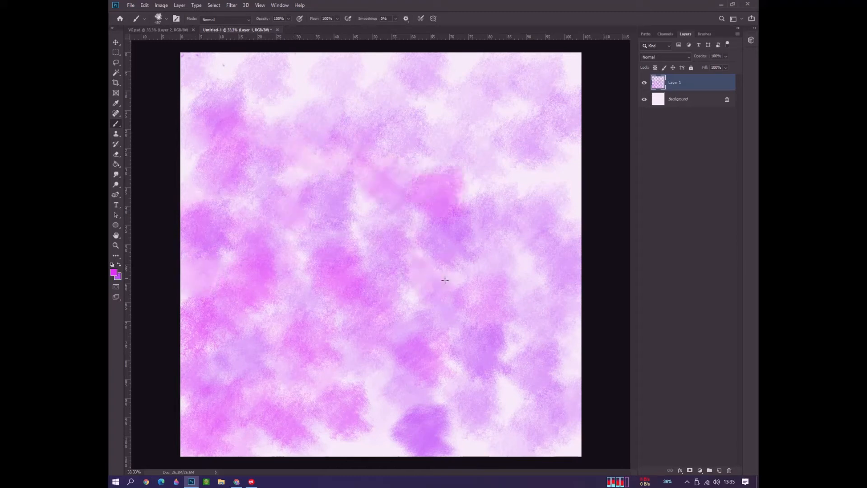
{"action": "left_click", "coordinate": [443, 296]}
{"action": "left_click", "coordinate": [416, 296]}
{"action": "left_click", "coordinate": [362, 382]}
{"action": "left_click", "coordinate": [377, 392]}
{"action": "left_click", "coordinate": [369, 434]}
{"action": "left_click", "coordinate": [417, 433]}
{"action": "left_click", "coordinate": [464, 427]}
{"action": "left_click", "coordinate": [505, 419]}
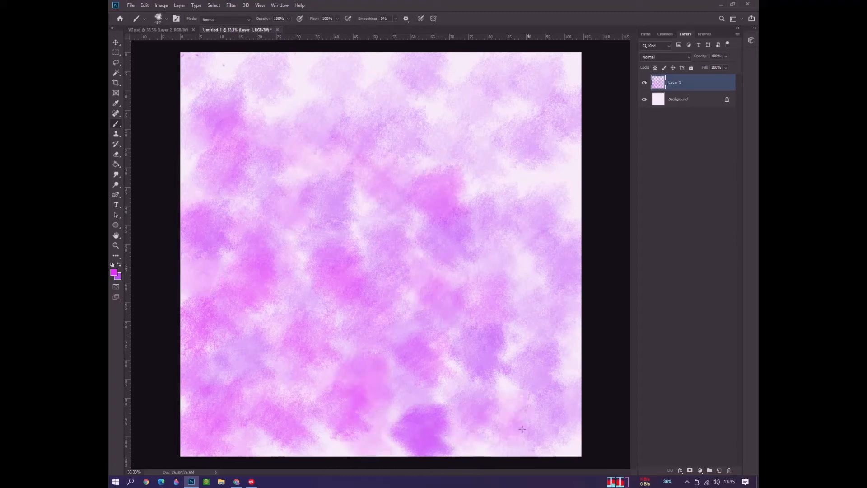
{"action": "left_click", "coordinate": [522, 429]}
{"action": "left_click", "coordinate": [532, 392]}
{"action": "left_click", "coordinate": [478, 411]}
{"action": "left_click", "coordinate": [508, 371]}
{"action": "left_click", "coordinate": [540, 323]}
{"action": "left_click", "coordinate": [548, 298]}
{"action": "left_click", "coordinate": [504, 328]}
{"action": "left_click", "coordinate": [522, 239]}
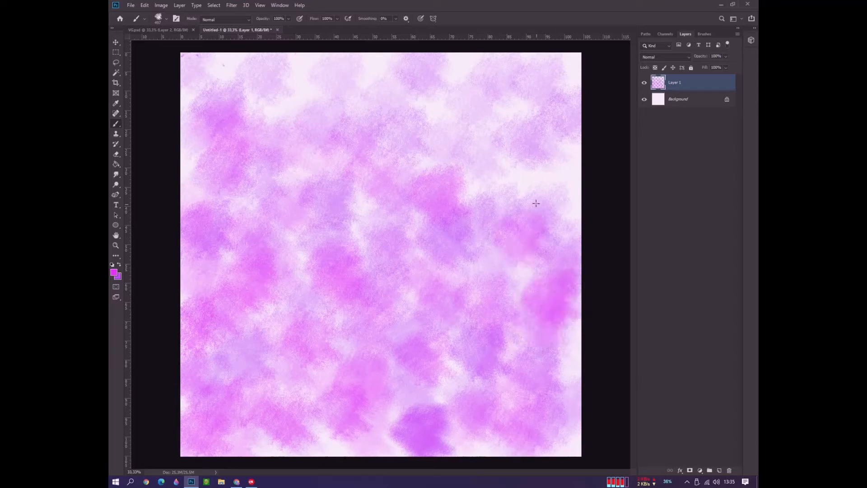
{"action": "left_click", "coordinate": [536, 203]}
{"action": "left_click", "coordinate": [553, 171]}
{"action": "left_click", "coordinate": [548, 140]}
{"action": "left_click", "coordinate": [485, 173]}
{"action": "left_click", "coordinate": [496, 119]}
{"action": "left_click", "coordinate": [451, 104]}
{"action": "left_click", "coordinate": [406, 132]}
{"action": "left_click", "coordinate": [412, 103]}
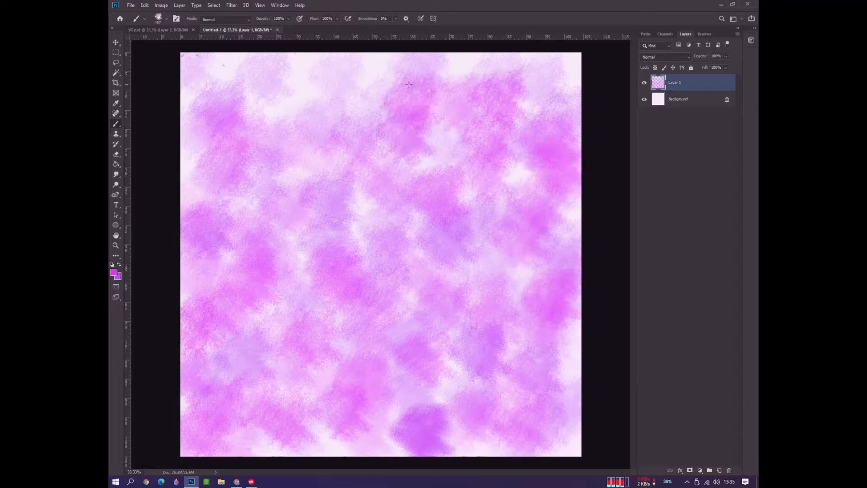
{"action": "left_click", "coordinate": [366, 89]}
{"action": "left_click", "coordinate": [334, 77]}
{"action": "left_click", "coordinate": [311, 72]}
{"action": "left_click", "coordinate": [284, 77]}
{"action": "left_click", "coordinate": [242, 89]}
{"action": "left_click", "coordinate": [201, 76]}
{"action": "left_click", "coordinate": [484, 67]}
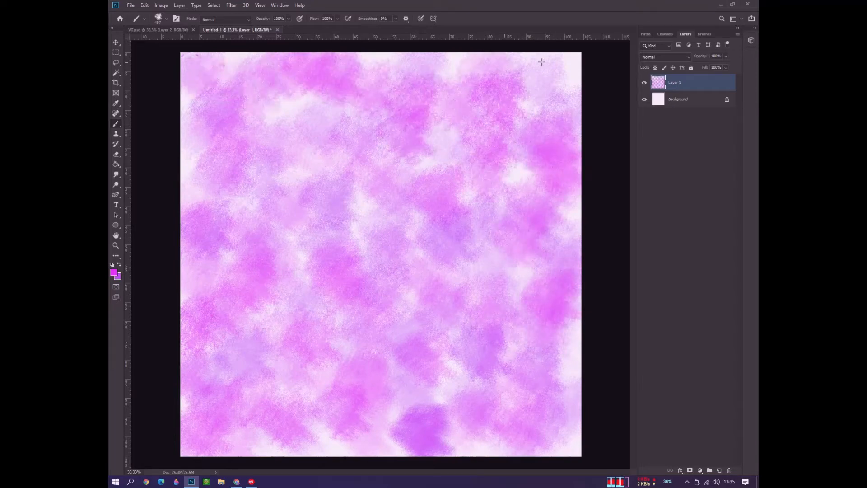
{"action": "left_click", "coordinate": [550, 77]}
Set the foreground colour to turquoise, 2cffbc
{"action": "left_click", "coordinate": [114, 274]}
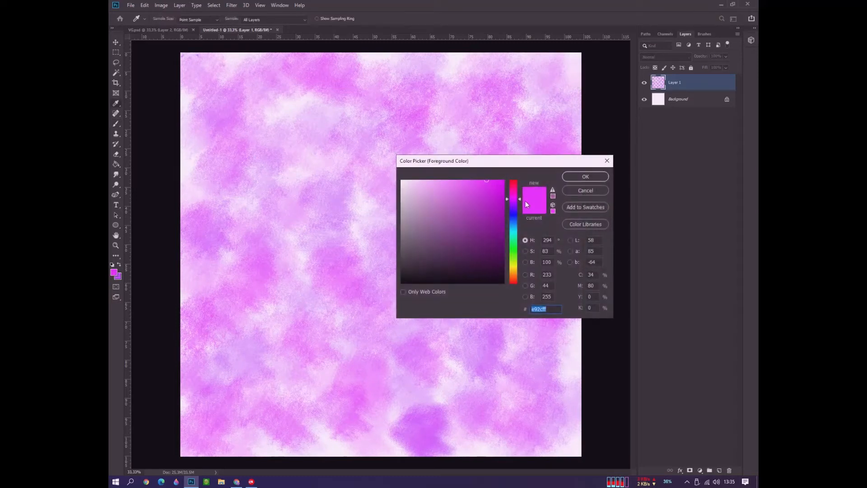
{"action": "left_click", "coordinate": [520, 232]}
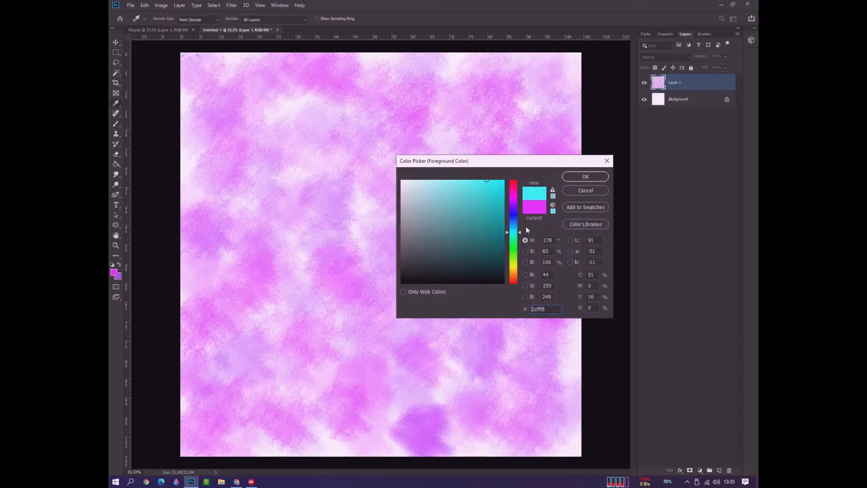
{"action": "left_click", "coordinate": [520, 238]}
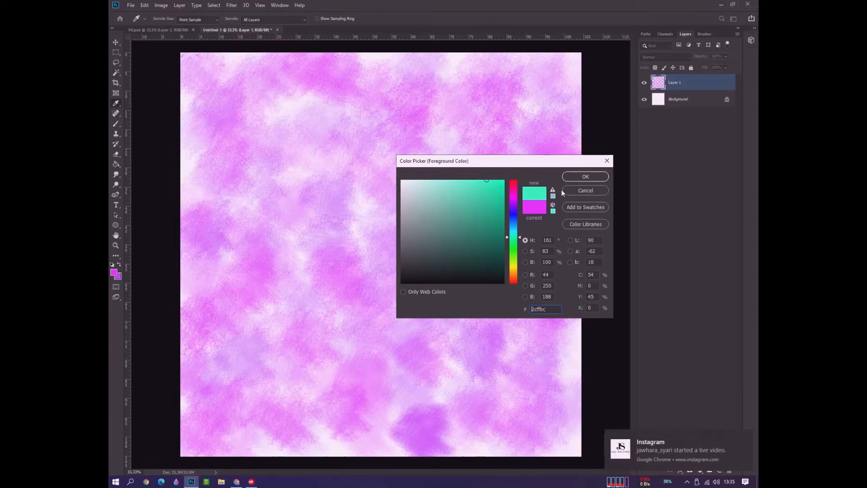
{"action": "left_click", "coordinate": [569, 177]}
Brush turquoise patches over and between the magenta and purple ones across the whole canvas on Layer 1
{"action": "left_click_drag", "start_coordinate": [475, 224], "coordinate": [449, 242]}
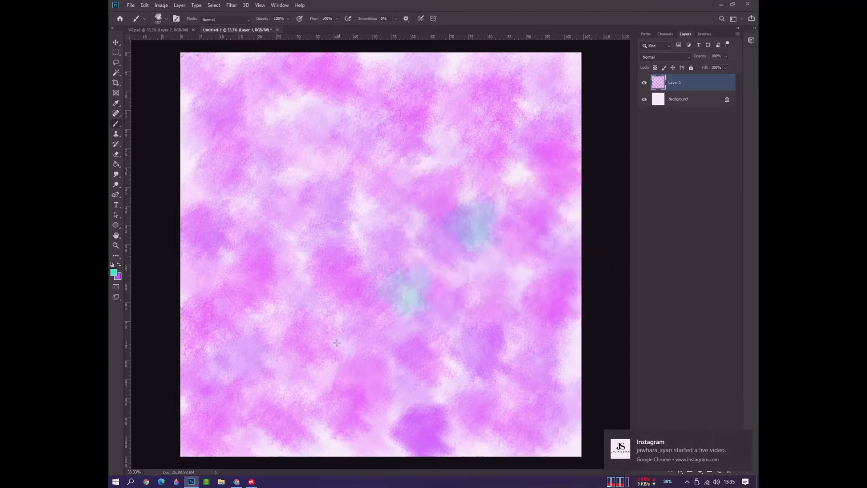
{"action": "left_click", "coordinate": [744, 437]}
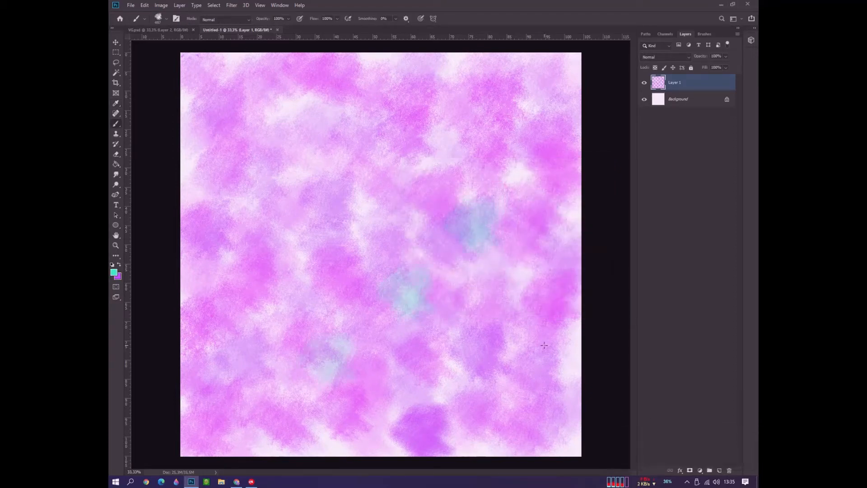
{"action": "left_click", "coordinate": [439, 373]}
{"action": "left_click", "coordinate": [281, 390]}
{"action": "left_click", "coordinate": [405, 425]}
{"action": "left_click", "coordinate": [533, 398]}
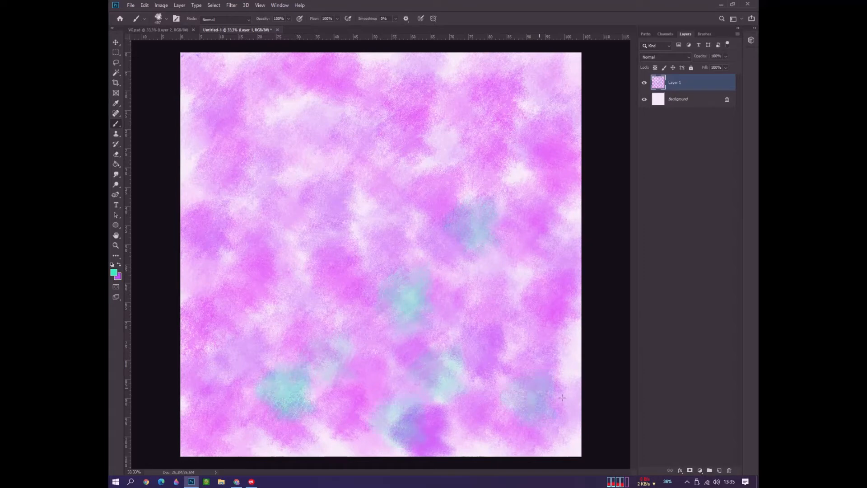
{"action": "left_click", "coordinate": [563, 431]}
{"action": "left_click", "coordinate": [246, 272]}
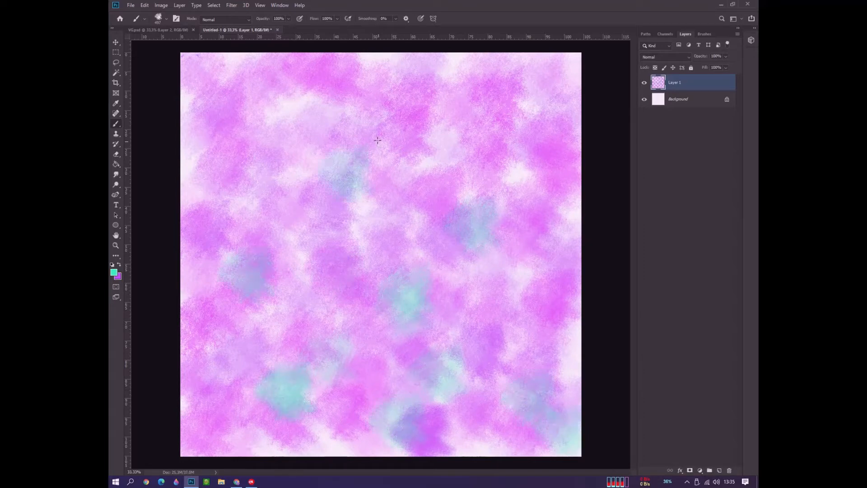
{"action": "left_click", "coordinate": [240, 203]}
{"action": "left_click", "coordinate": [276, 106]}
{"action": "left_click", "coordinate": [312, 71]}
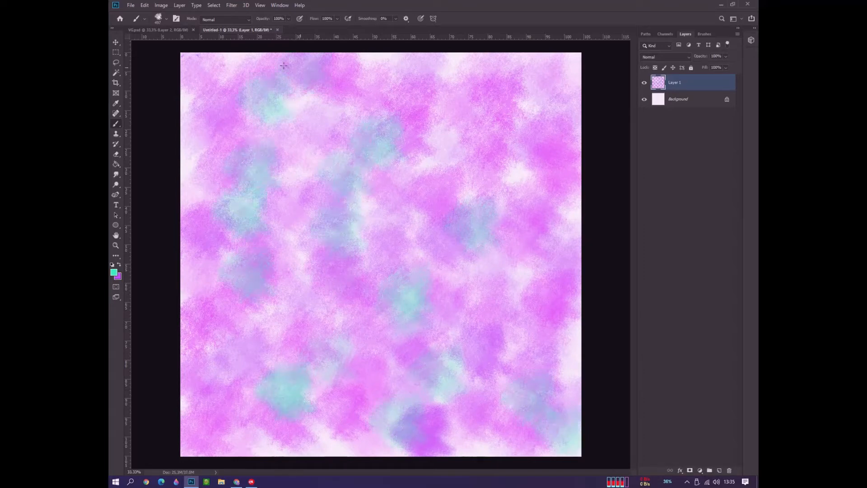
{"action": "left_click", "coordinate": [490, 104]}
{"action": "left_click", "coordinate": [442, 148]}
{"action": "left_click", "coordinate": [519, 178]}
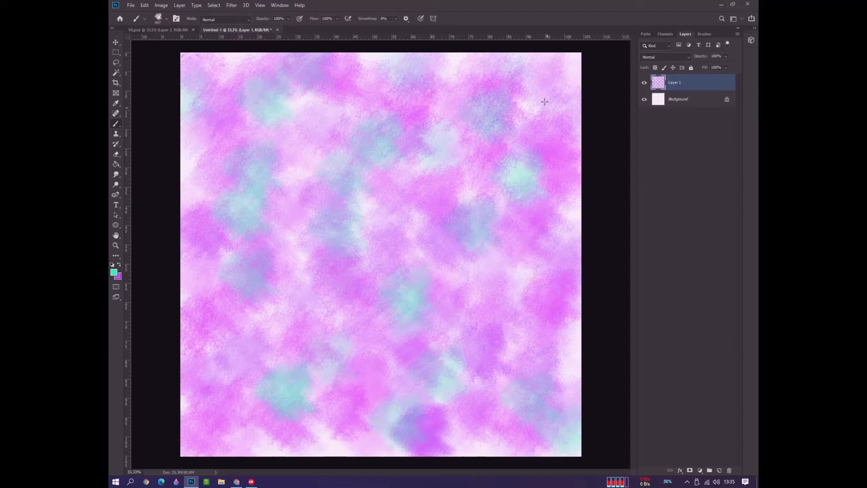
{"action": "left_click", "coordinate": [549, 219]}
{"action": "left_click", "coordinate": [552, 280]}
{"action": "left_click", "coordinate": [369, 304]}
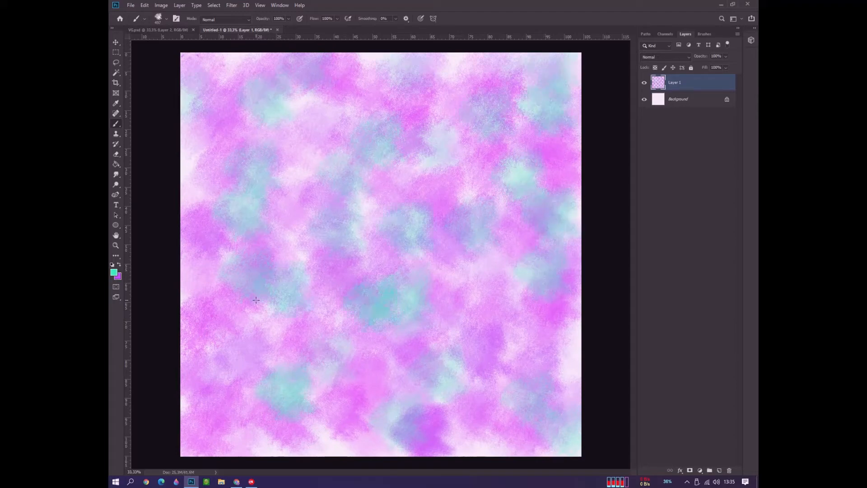
{"action": "left_click", "coordinate": [217, 358]}
{"action": "left_click", "coordinate": [214, 432]}
{"action": "left_click", "coordinate": [372, 364]}
{"action": "left_click", "coordinate": [432, 420]}
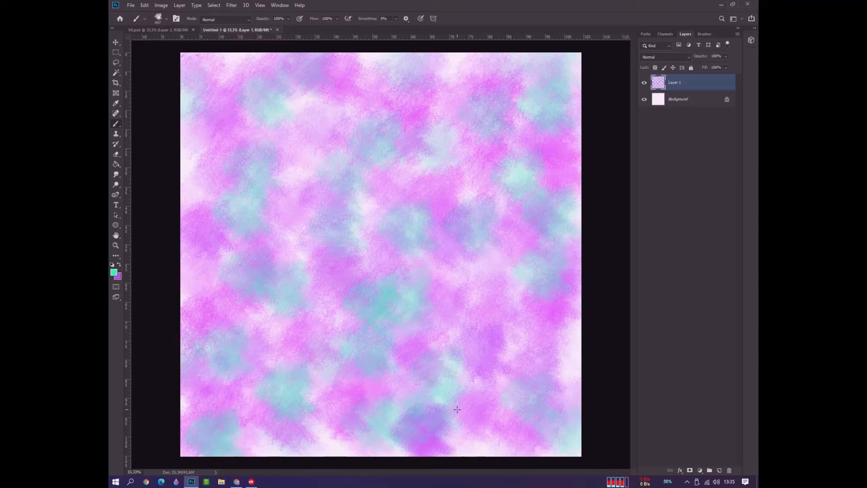
{"action": "left_click", "coordinate": [527, 381]}
{"action": "left_click", "coordinate": [492, 332]}
{"action": "left_click", "coordinate": [478, 340]}
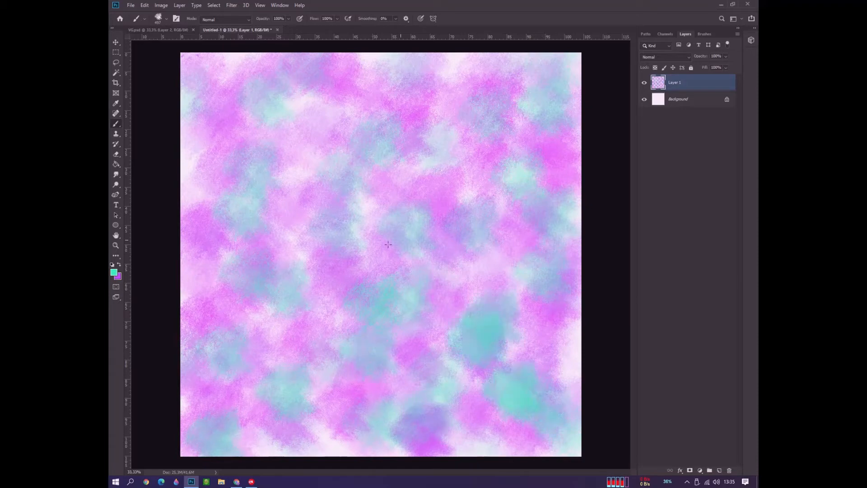
{"action": "left_click", "coordinate": [396, 239]}
{"action": "left_click", "coordinate": [381, 145]}
{"action": "left_click", "coordinate": [289, 105]}
{"action": "left_click", "coordinate": [288, 214]}
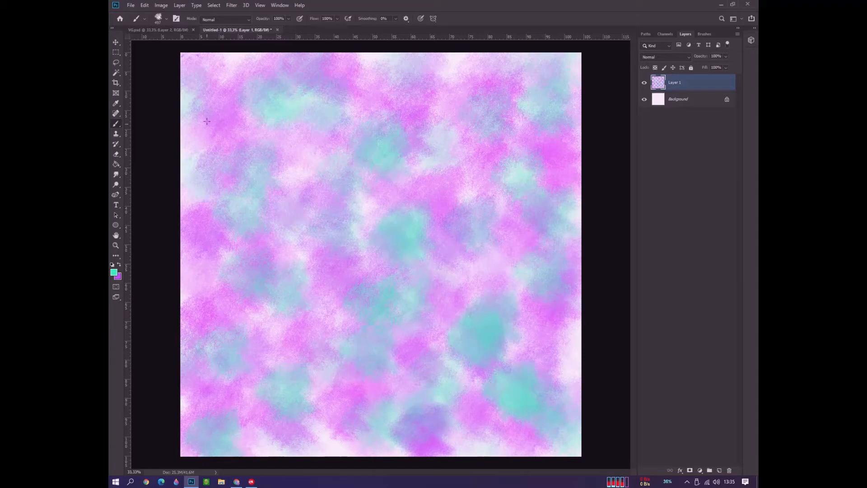
{"action": "left_click", "coordinate": [404, 106]}
{"action": "left_click", "coordinate": [454, 68]}
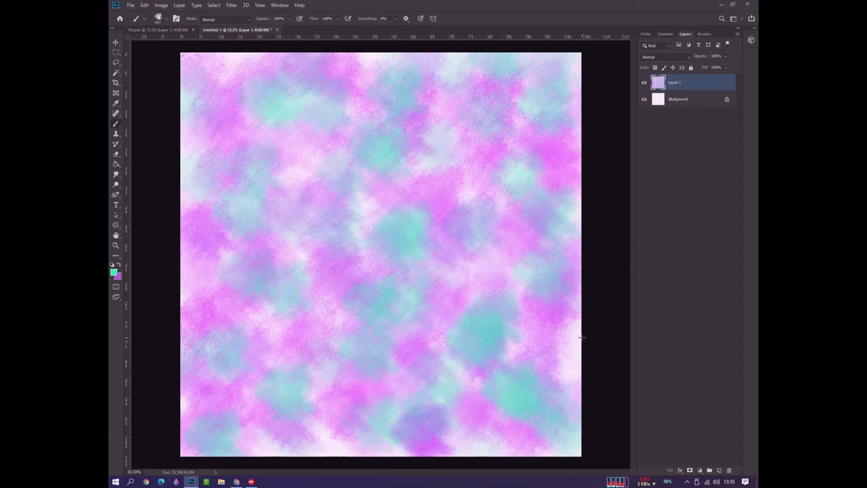
{"action": "left_click", "coordinate": [562, 361]}
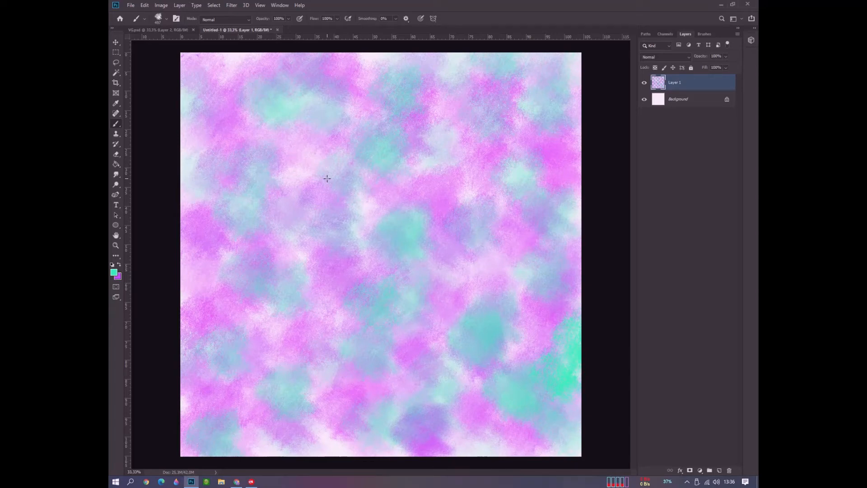
Set the foreground colour to sky blue, 2ce4ff
{"action": "left_click", "coordinate": [114, 272]}
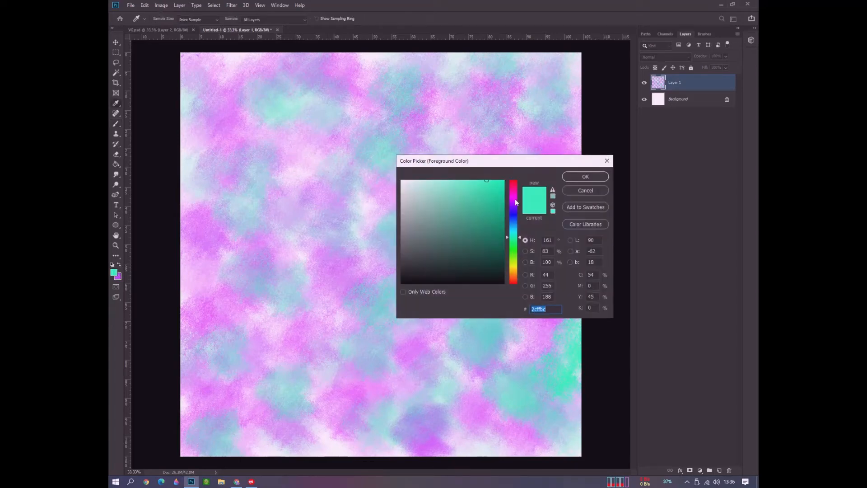
{"action": "left_click_drag", "start_coordinate": [516, 235], "coordinate": [520, 227]}
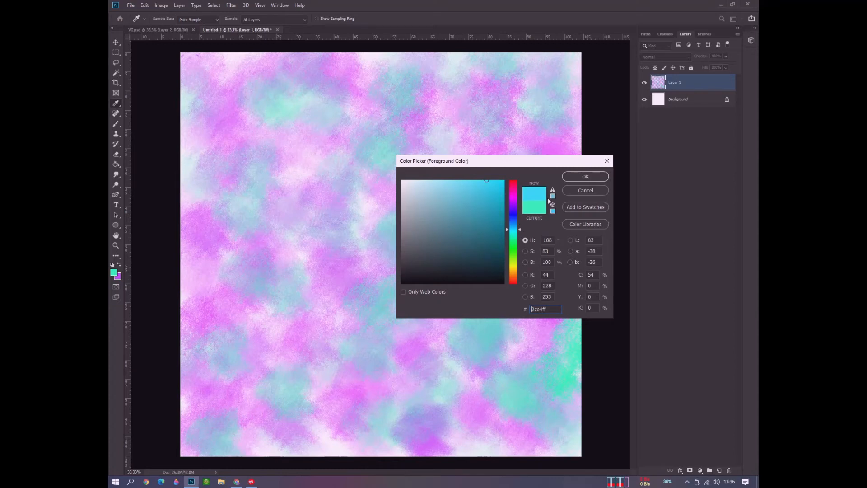
{"action": "left_click", "coordinate": [570, 178]}
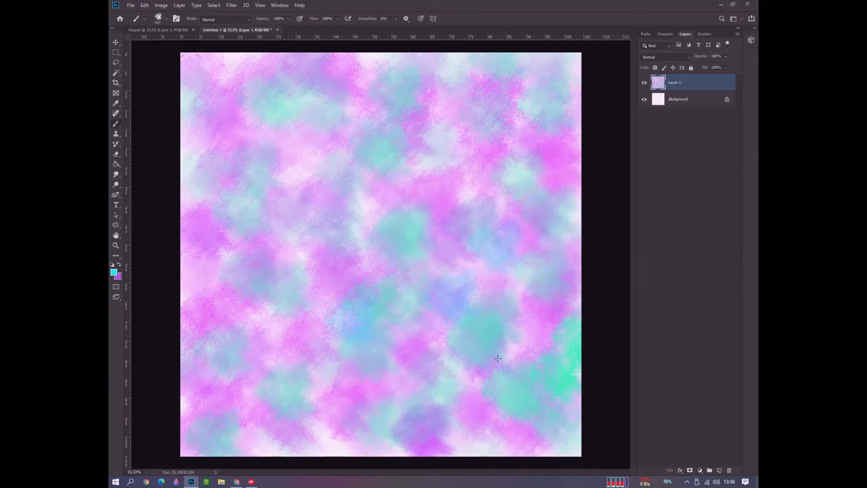
Brush soft sky-blue patches over the existing colours across the whole canvas on Layer 1
{"action": "left_click", "coordinate": [319, 428]}
{"action": "left_click", "coordinate": [276, 395]}
{"action": "left_click", "coordinate": [270, 262]}
{"action": "left_click", "coordinate": [359, 200]}
{"action": "left_click", "coordinate": [398, 150]}
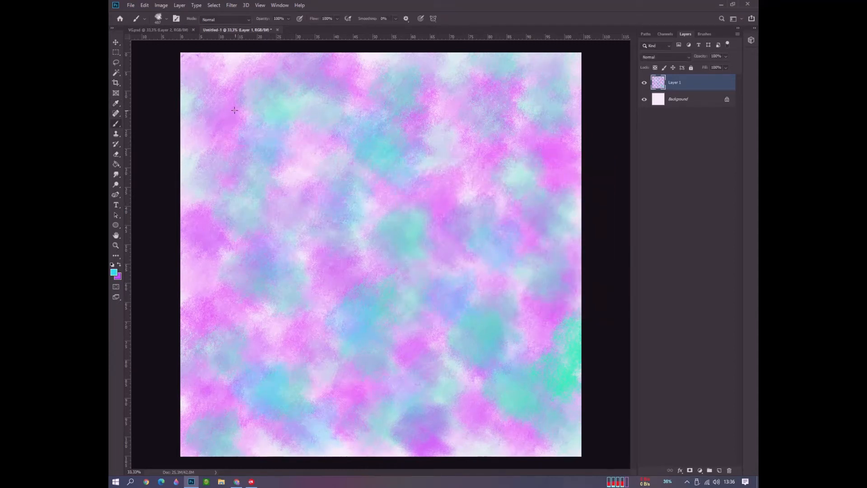
{"action": "left_click", "coordinate": [558, 79]}
{"action": "left_click", "coordinate": [409, 182]}
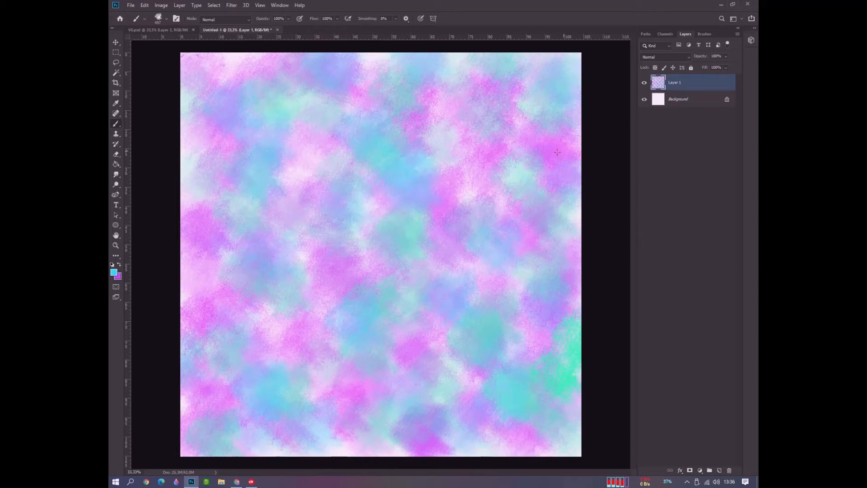
Switch from the textured brush to the 9 px brush preset with 100% hardness
{"action": "left_click", "coordinate": [158, 18]}
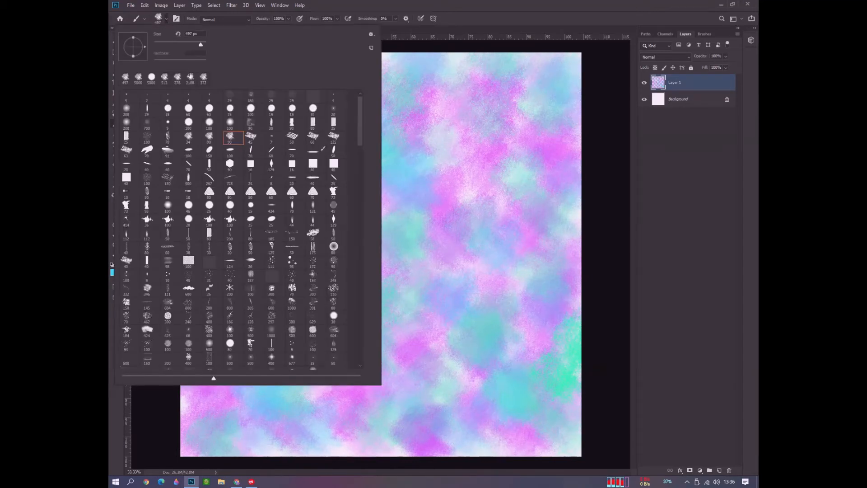
{"action": "left_click", "coordinate": [152, 78]}
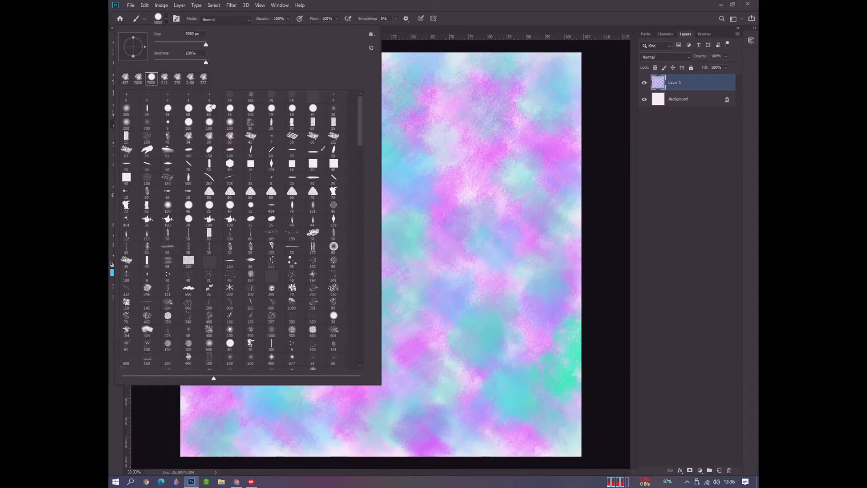
{"action": "left_click", "coordinate": [168, 122]}
{"action": "left_click", "coordinate": [171, 419]}
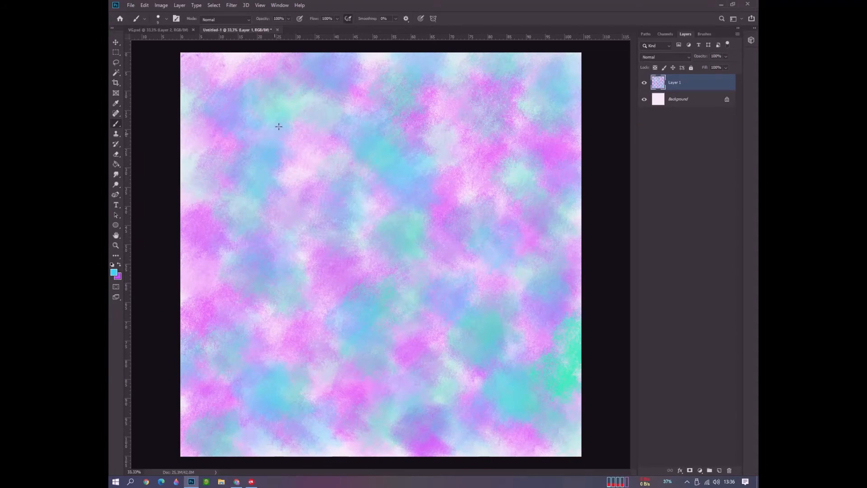
Set the foreground colour to near white
{"action": "left_click", "coordinate": [115, 272]}
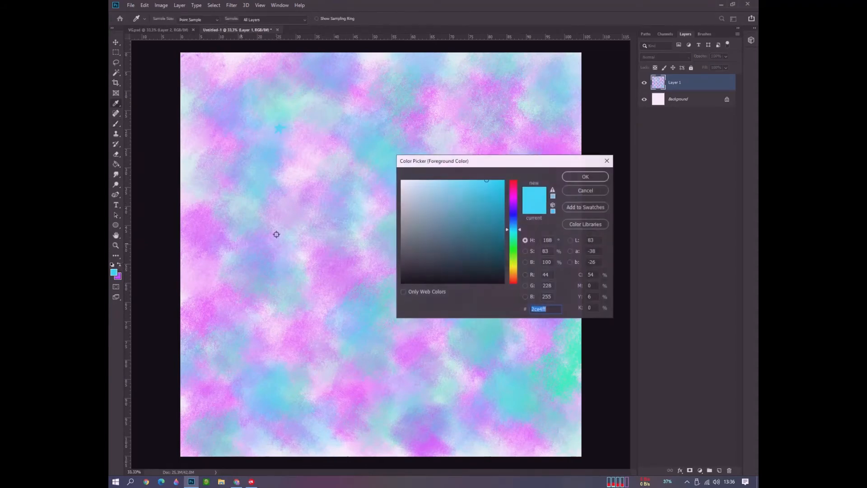
{"action": "left_click", "coordinate": [403, 181]}
{"action": "left_click", "coordinate": [582, 174]}
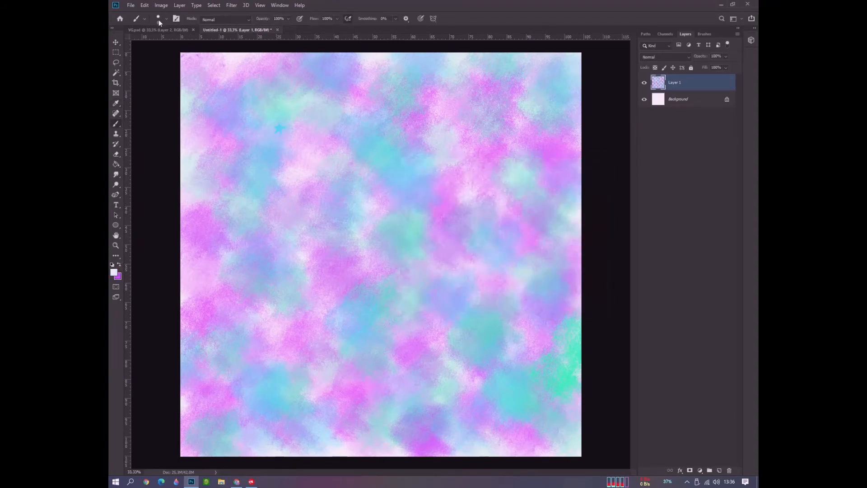
Add two new layers above Layer 1 and hide Layer 2, keeping Layer 3 active
{"action": "left_click", "coordinate": [720, 470]}
{"action": "left_click", "coordinate": [719, 471]}
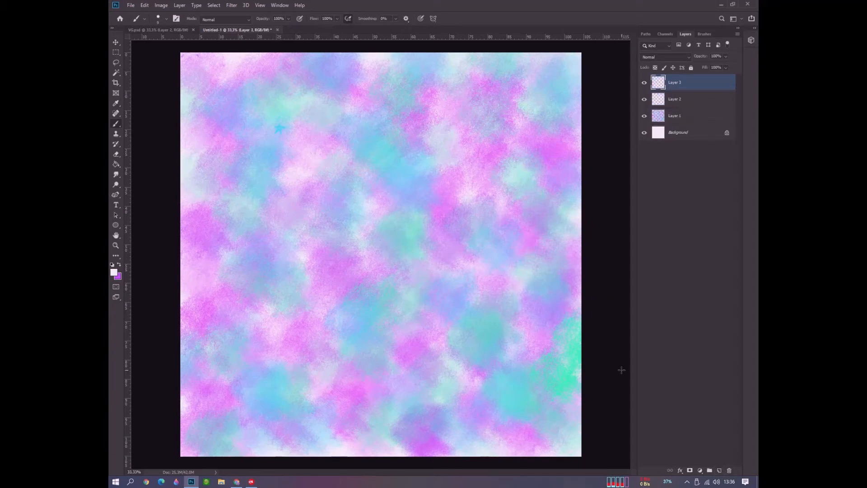
{"action": "left_click", "coordinate": [645, 99]}
Increase the brush size and draw a small white shape near the canvas's lower-left corner on Layer 3
{"action": "left_click", "coordinate": [159, 19]}
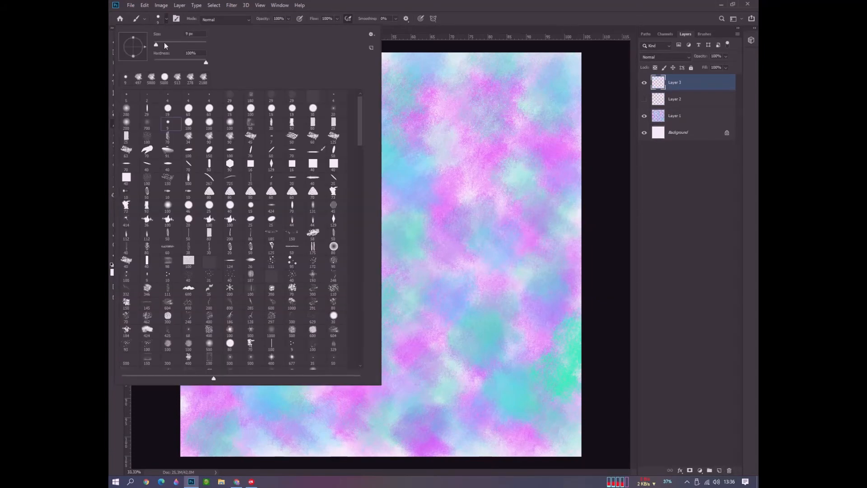
{"action": "mouse_move", "coordinate": [156, 42]}
{"action": "left_mouse_down"}
{"action": "mouse_move", "coordinate": [171, 44]}
{"action": "mouse_move", "coordinate": [162, 44]}
{"action": "left_mouse_up"}
{"action": "left_click", "coordinate": [162, 421]}
{"action": "mouse_move", "coordinate": [189, 409]}
{"action": "left_mouse_down"}
{"action": "mouse_move", "coordinate": [201, 413]}
{"action": "mouse_move", "coordinate": [195, 404]}
{"action": "left_mouse_up"}
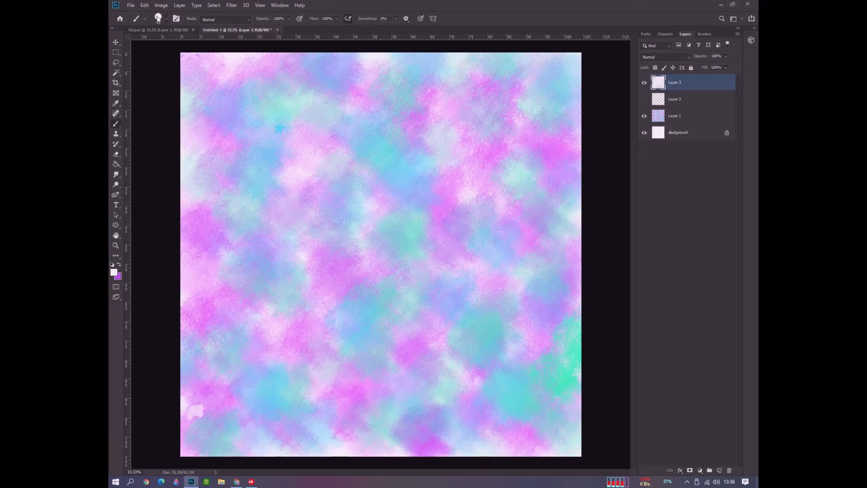
Reduce the brush size and draw small white five-pointed stars scattered over the whole canvas on Layer 3
{"action": "left_click", "coordinate": [164, 19]}
{"action": "left_click", "coordinate": [159, 44]}
{"action": "left_click", "coordinate": [162, 412]}
{"action": "mouse_move", "coordinate": [205, 108]}
{"action": "left_mouse_down"}
{"action": "mouse_move", "coordinate": [207, 91]}
{"action": "mouse_move", "coordinate": [216, 96]}
{"action": "left_mouse_up"}
{"action": "left_click_drag", "start_coordinate": [251, 168], "coordinate": [261, 159]}
{"action": "left_click_drag", "start_coordinate": [304, 110], "coordinate": [315, 113]}
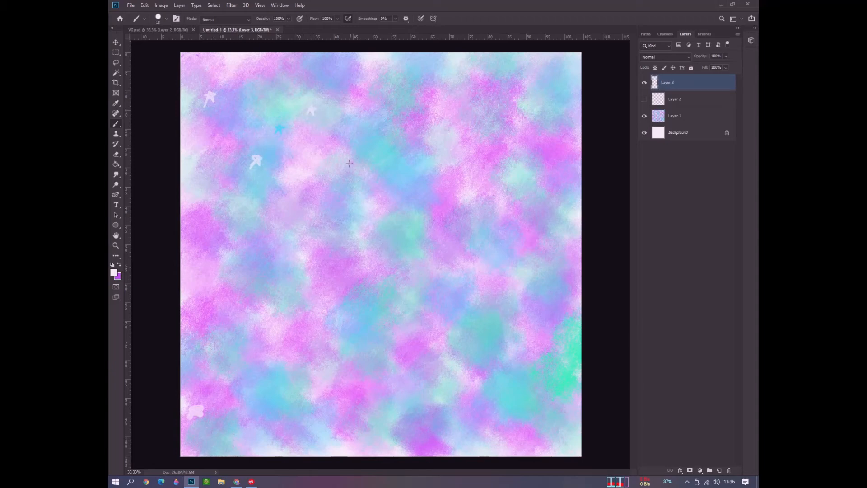
{"action": "mouse_move", "coordinate": [349, 165]}
{"action": "left_mouse_down"}
{"action": "mouse_move", "coordinate": [350, 155]}
{"action": "mouse_move", "coordinate": [355, 162]}
{"action": "left_mouse_up"}
{"action": "left_click_drag", "start_coordinate": [414, 114], "coordinate": [427, 109]}
{"action": "left_click_drag", "start_coordinate": [377, 86], "coordinate": [385, 79]}
{"action": "left_click_drag", "start_coordinate": [449, 185], "coordinate": [460, 179]}
{"action": "left_click_drag", "start_coordinate": [497, 113], "coordinate": [511, 111]}
{"action": "left_click_drag", "start_coordinate": [529, 194], "coordinate": [537, 191]}
{"action": "left_click_drag", "start_coordinate": [402, 250], "coordinate": [403, 244]}
{"action": "left_click_drag", "start_coordinate": [482, 248], "coordinate": [492, 244]}
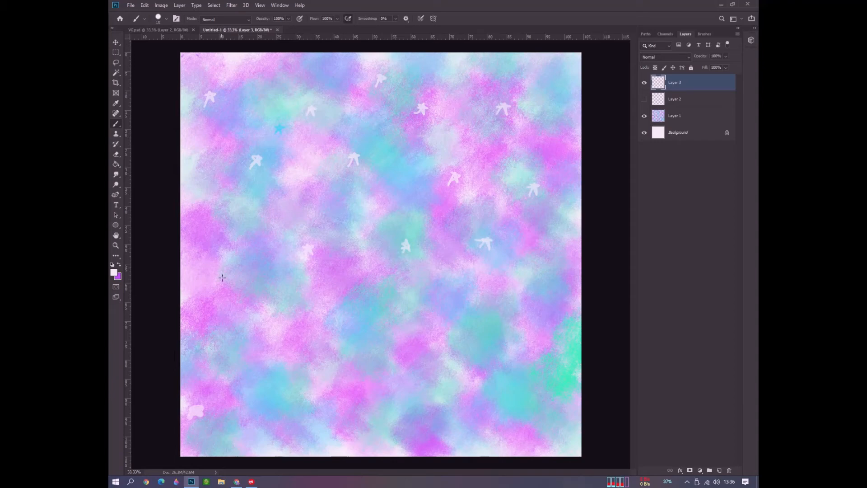
{"action": "left_click_drag", "start_coordinate": [222, 277], "coordinate": [231, 270]}
{"action": "left_click_drag", "start_coordinate": [283, 294], "coordinate": [295, 287]}
{"action": "left_click_drag", "start_coordinate": [284, 358], "coordinate": [287, 352]}
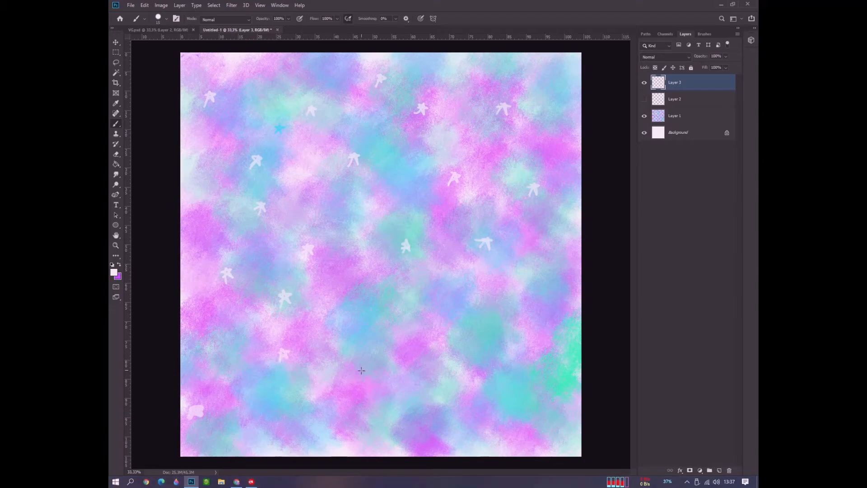
{"action": "left_click_drag", "start_coordinate": [362, 370], "coordinate": [367, 364]}
{"action": "left_click_drag", "start_coordinate": [410, 320], "coordinate": [414, 316]}
{"action": "left_click_drag", "start_coordinate": [481, 355], "coordinate": [487, 349]}
{"action": "left_click_drag", "start_coordinate": [530, 307], "coordinate": [533, 300]}
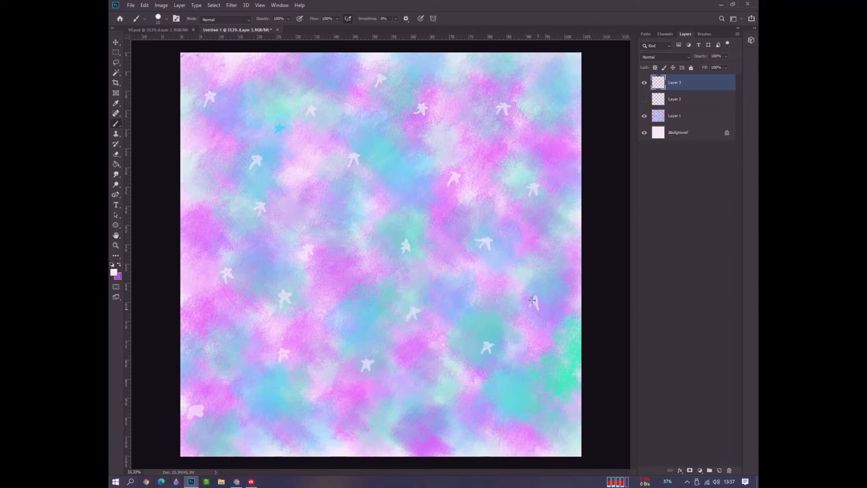
{"action": "mouse_move", "coordinate": [532, 370]}
{"action": "left_mouse_down"}
{"action": "mouse_move", "coordinate": [529, 382]}
{"action": "mouse_move", "coordinate": [536, 374]}
{"action": "left_mouse_up"}
{"action": "mouse_move", "coordinate": [452, 423]}
{"action": "left_mouse_down"}
{"action": "mouse_move", "coordinate": [456, 410]}
{"action": "mouse_move", "coordinate": [448, 414]}
{"action": "left_mouse_up"}
{"action": "left_click_drag", "start_coordinate": [297, 412], "coordinate": [303, 411]}
{"action": "left_click_drag", "start_coordinate": [230, 383], "coordinate": [230, 395]}
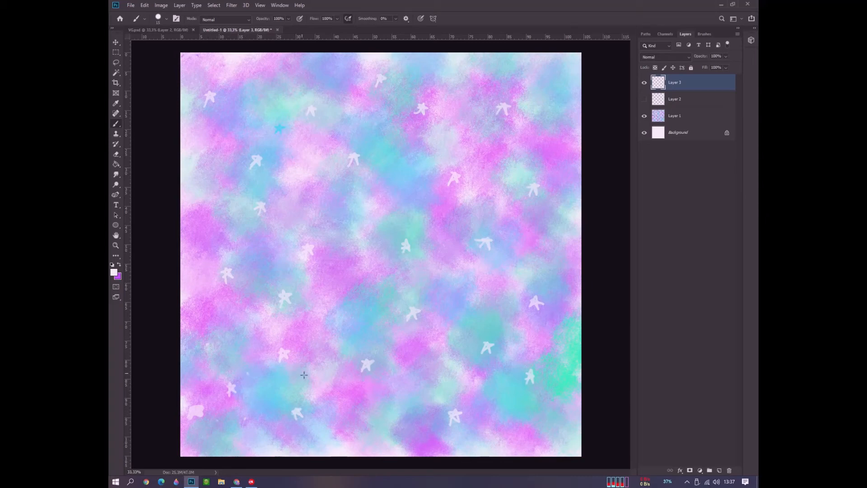
Enlarge the brush slightly and dab small white dots between the stars across the whole canvas on Layer 3
{"action": "left_click_drag", "start_coordinate": [369, 330], "coordinate": [374, 330]}
{"action": "left_click", "coordinate": [162, 18]}
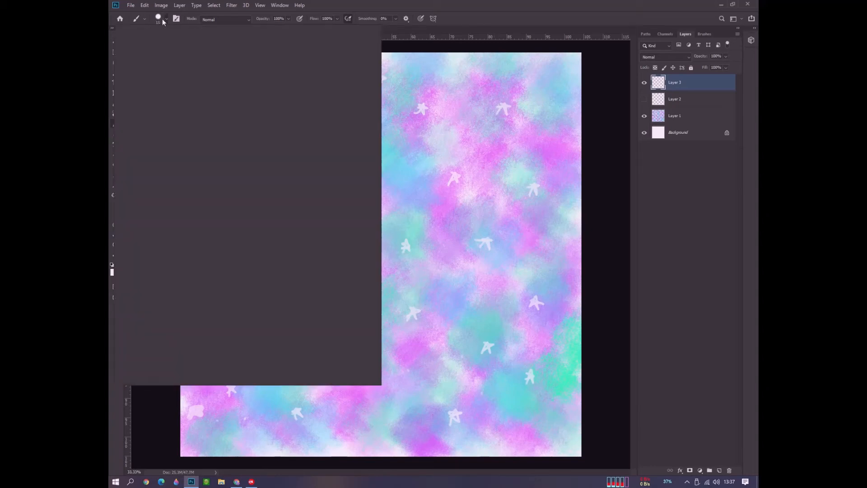
{"action": "left_click", "coordinate": [163, 44]}
{"action": "left_click", "coordinate": [213, 402]}
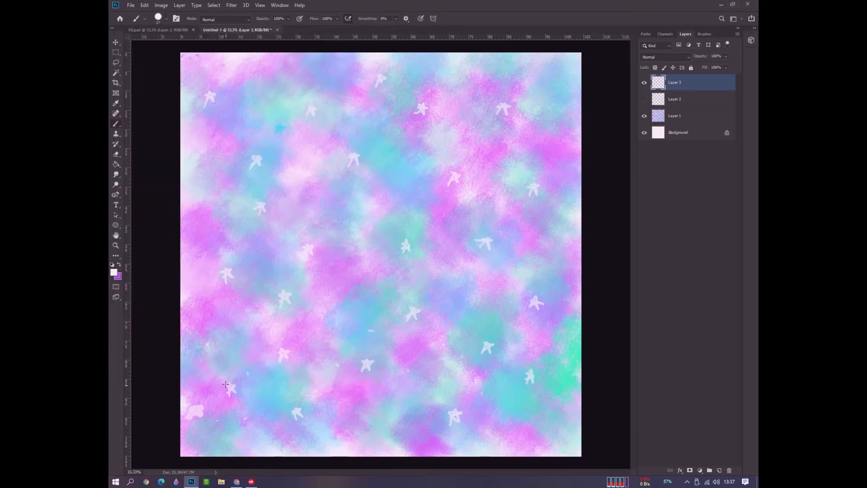
{"action": "left_click", "coordinate": [213, 375]}
{"action": "left_click", "coordinate": [248, 350]}
{"action": "left_click", "coordinate": [311, 367]}
{"action": "left_click", "coordinate": [420, 393]}
{"action": "left_click", "coordinate": [550, 346]}
{"action": "left_click", "coordinate": [446, 284]}
{"action": "left_click", "coordinate": [381, 300]}
{"action": "left_click", "coordinate": [333, 325]}
{"action": "left_click", "coordinate": [321, 270]}
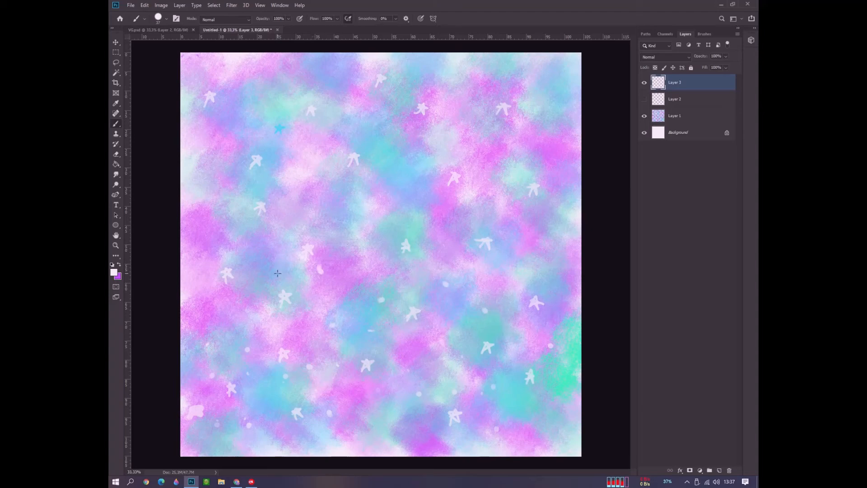
{"action": "left_click", "coordinate": [275, 273]}
{"action": "left_click", "coordinate": [259, 237]}
{"action": "left_click", "coordinate": [215, 238]}
{"action": "left_click", "coordinate": [231, 156]}
{"action": "left_click", "coordinate": [257, 109]}
{"action": "left_click", "coordinate": [425, 158]}
{"action": "left_click", "coordinate": [476, 151]}
{"action": "left_click", "coordinate": [548, 166]}
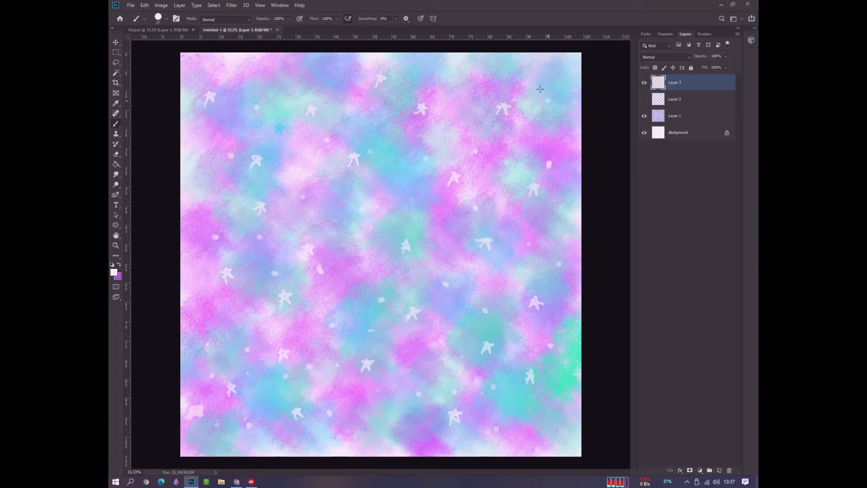
{"action": "left_click", "coordinate": [461, 99]}
{"action": "left_click", "coordinate": [285, 82]}
{"action": "left_click", "coordinate": [251, 481]}
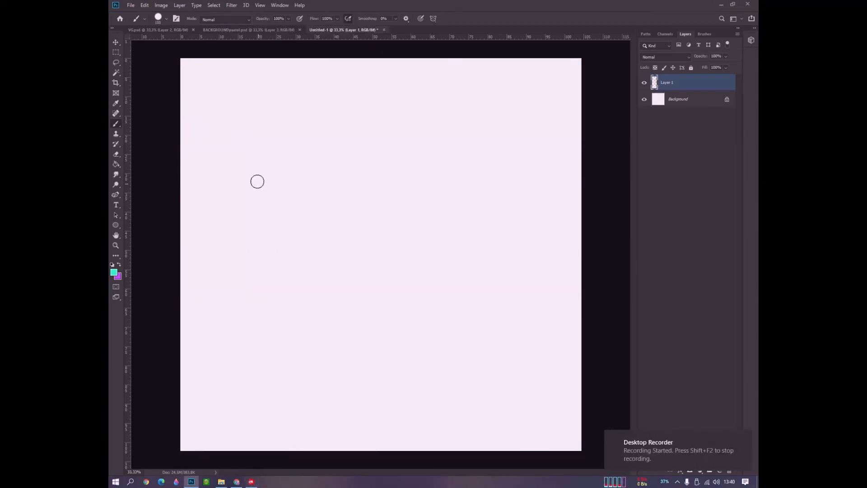
Hand-letter the word "Done" in turquoise brush strokes across the upper middle of the canvas on Layer 1
{"action": "mouse_move", "coordinate": [267, 189]}
{"action": "left_mouse_down"}
{"action": "mouse_move", "coordinate": [272, 240]}
{"action": "mouse_move", "coordinate": [273, 195]}
{"action": "mouse_move", "coordinate": [294, 222]}
{"action": "mouse_move", "coordinate": [276, 256]}
{"action": "left_mouse_up"}
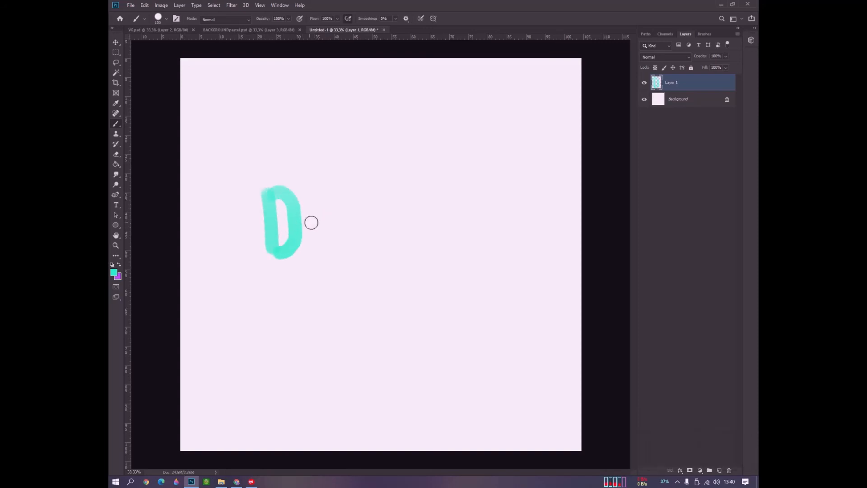
{"action": "mouse_move", "coordinate": [330, 191]}
{"action": "left_mouse_down"}
{"action": "mouse_move", "coordinate": [322, 226]}
{"action": "mouse_move", "coordinate": [340, 242]}
{"action": "mouse_move", "coordinate": [347, 206]}
{"action": "mouse_move", "coordinate": [340, 194]}
{"action": "mouse_move", "coordinate": [370, 223]}
{"action": "mouse_move", "coordinate": [372, 239]}
{"action": "mouse_move", "coordinate": [396, 243]}
{"action": "left_mouse_up"}
{"action": "mouse_move", "coordinate": [430, 198]}
{"action": "left_mouse_down"}
{"action": "mouse_move", "coordinate": [426, 236]}
{"action": "mouse_move", "coordinate": [435, 228]}
{"action": "mouse_move", "coordinate": [429, 209]}
{"action": "left_mouse_up"}
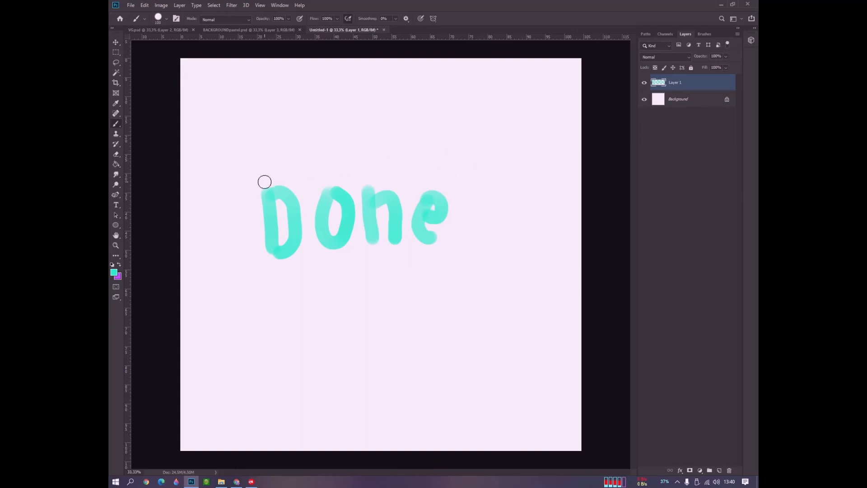
Set the foreground colour to magenta f717ff and paint over the upper parts of the four letters of "Done"
{"action": "left_click", "coordinate": [114, 273]}
{"action": "left_click", "coordinate": [513, 202]}
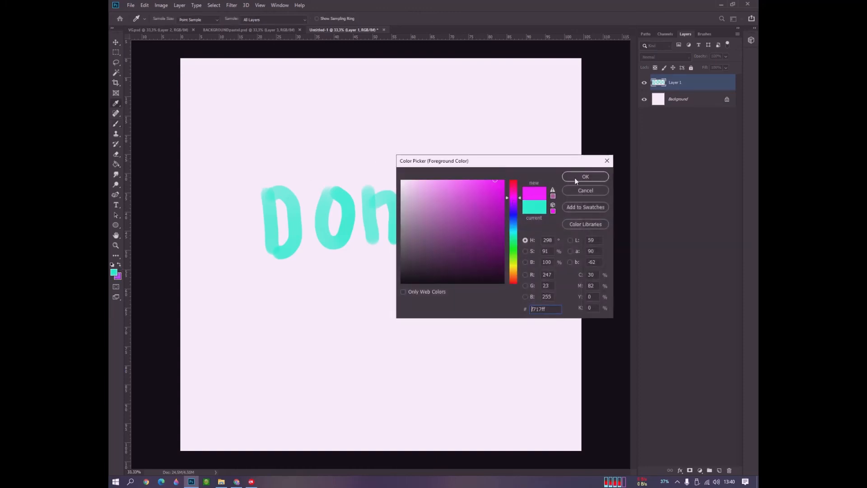
{"action": "left_click", "coordinate": [585, 176]}
{"action": "mouse_move", "coordinate": [267, 194]}
{"action": "left_mouse_down"}
{"action": "mouse_move", "coordinate": [268, 211]}
{"action": "mouse_move", "coordinate": [274, 195]}
{"action": "mouse_move", "coordinate": [297, 213]}
{"action": "left_mouse_up"}
{"action": "mouse_move", "coordinate": [332, 189]}
{"action": "left_mouse_down"}
{"action": "mouse_move", "coordinate": [324, 221]}
{"action": "mouse_move", "coordinate": [341, 195]}
{"action": "mouse_move", "coordinate": [348, 224]}
{"action": "left_mouse_up"}
{"action": "mouse_move", "coordinate": [369, 188]}
{"action": "left_mouse_down"}
{"action": "mouse_move", "coordinate": [371, 218]}
{"action": "mouse_move", "coordinate": [385, 198]}
{"action": "mouse_move", "coordinate": [398, 220]}
{"action": "left_mouse_up"}
{"action": "mouse_move", "coordinate": [433, 194]}
{"action": "left_mouse_down"}
{"action": "mouse_move", "coordinate": [422, 222]}
{"action": "mouse_move", "coordinate": [444, 208]}
{"action": "mouse_move", "coordinate": [432, 200]}
{"action": "mouse_move", "coordinate": [418, 222]}
{"action": "left_mouse_up"}
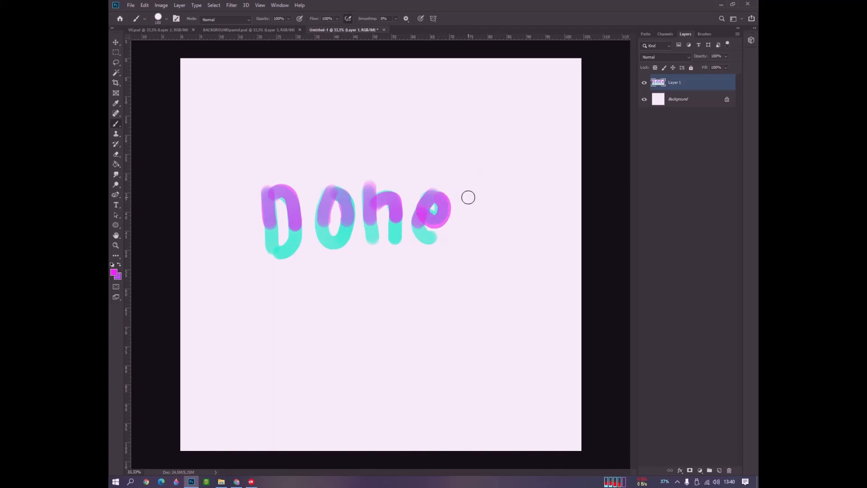
Set the foreground colour to sky blue 17d6ff and paint over the lower-middle parts of the letters of "Done"
{"action": "left_click", "coordinate": [114, 272]}
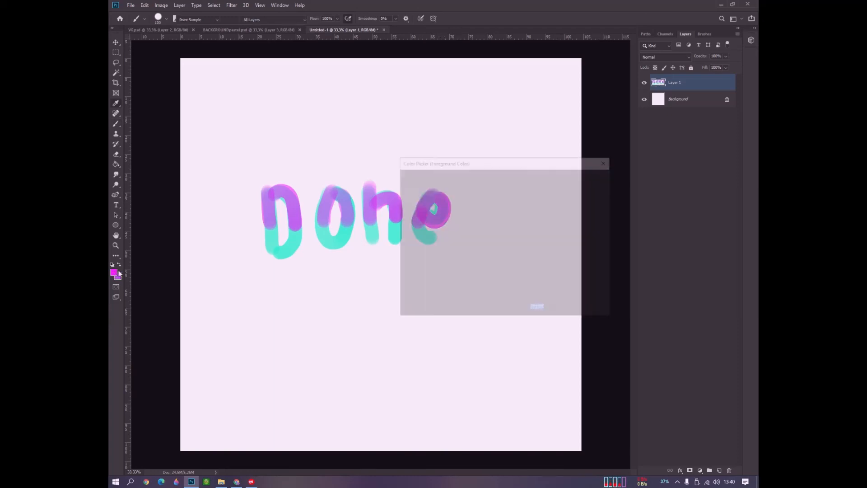
{"action": "left_click_drag", "start_coordinate": [520, 206], "coordinate": [522, 228]}
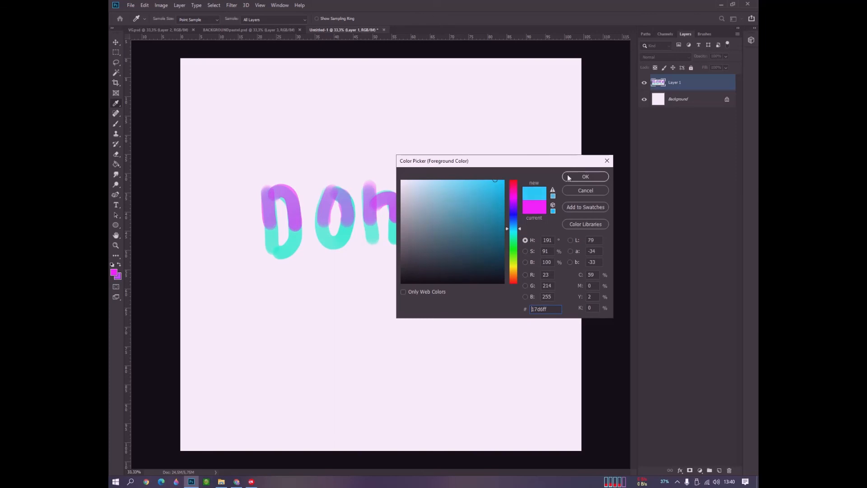
{"action": "left_click", "coordinate": [585, 177]}
{"action": "mouse_move", "coordinate": [270, 221]}
{"action": "left_mouse_down"}
{"action": "mouse_move", "coordinate": [283, 222]}
{"action": "mouse_move", "coordinate": [300, 224]}
{"action": "mouse_move", "coordinate": [295, 238]}
{"action": "mouse_move", "coordinate": [323, 221]}
{"action": "mouse_move", "coordinate": [332, 235]}
{"action": "mouse_move", "coordinate": [351, 227]}
{"action": "mouse_move", "coordinate": [341, 233]}
{"action": "mouse_move", "coordinate": [368, 201]}
{"action": "mouse_move", "coordinate": [377, 212]}
{"action": "mouse_move", "coordinate": [370, 226]}
{"action": "mouse_move", "coordinate": [393, 214]}
{"action": "mouse_move", "coordinate": [394, 229]}
{"action": "mouse_move", "coordinate": [405, 211]}
{"action": "mouse_move", "coordinate": [429, 229]}
{"action": "left_mouse_up"}
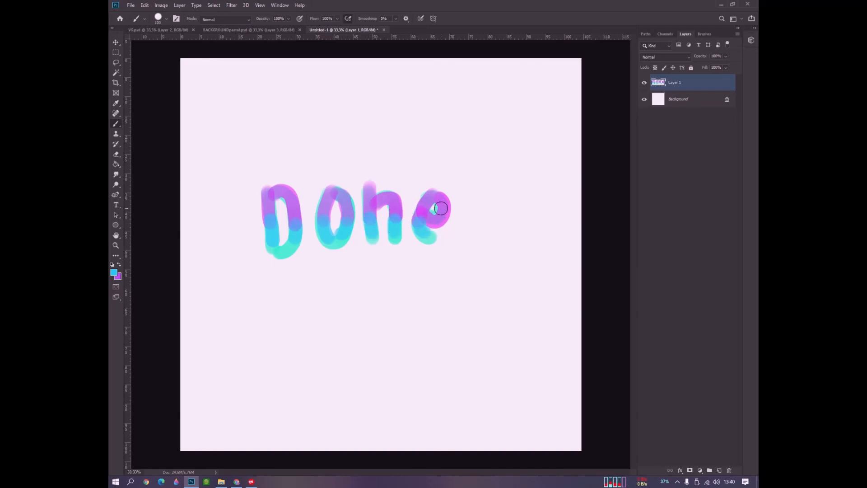
Paint a sky-blue exclamation mark after "Done" and a curved underline beneath the word
{"action": "left_click_drag", "start_coordinate": [470, 186], "coordinate": [475, 256]}
{"action": "left_click", "coordinate": [474, 270]}
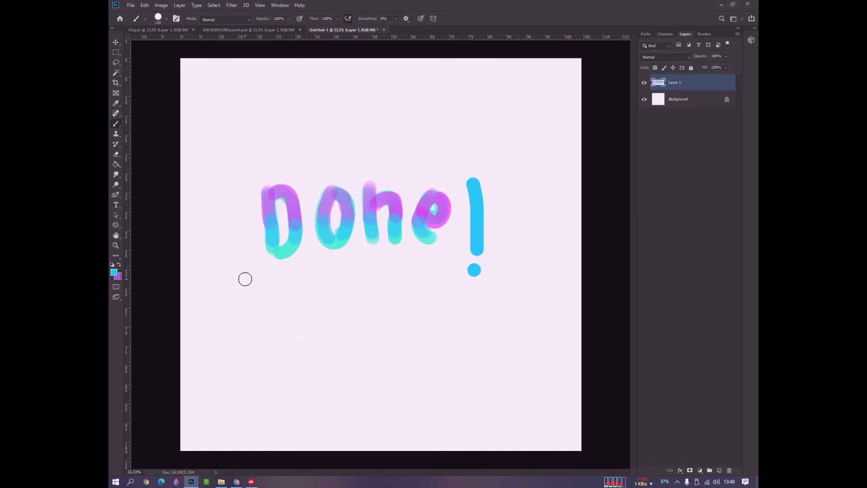
{"action": "mouse_move", "coordinate": [253, 274]}
{"action": "left_mouse_down"}
{"action": "mouse_move", "coordinate": [329, 289]}
{"action": "mouse_move", "coordinate": [443, 289]}
{"action": "left_mouse_up"}
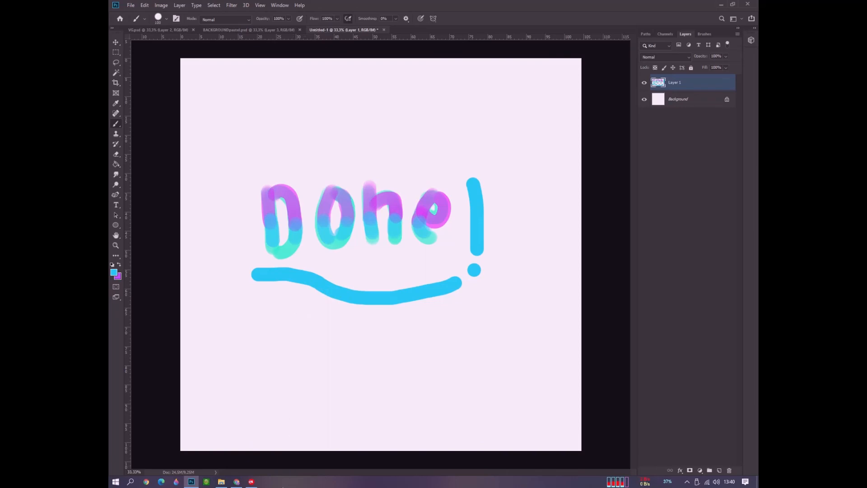
{"action": "left_click", "coordinate": [251, 481]}
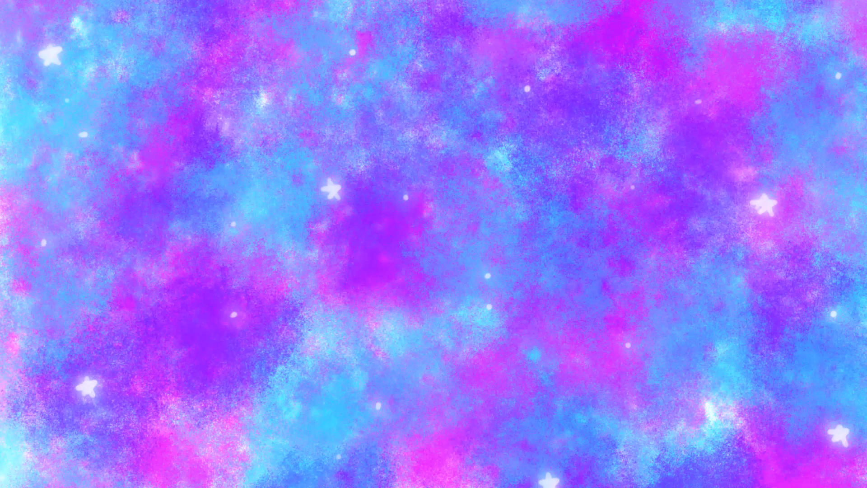